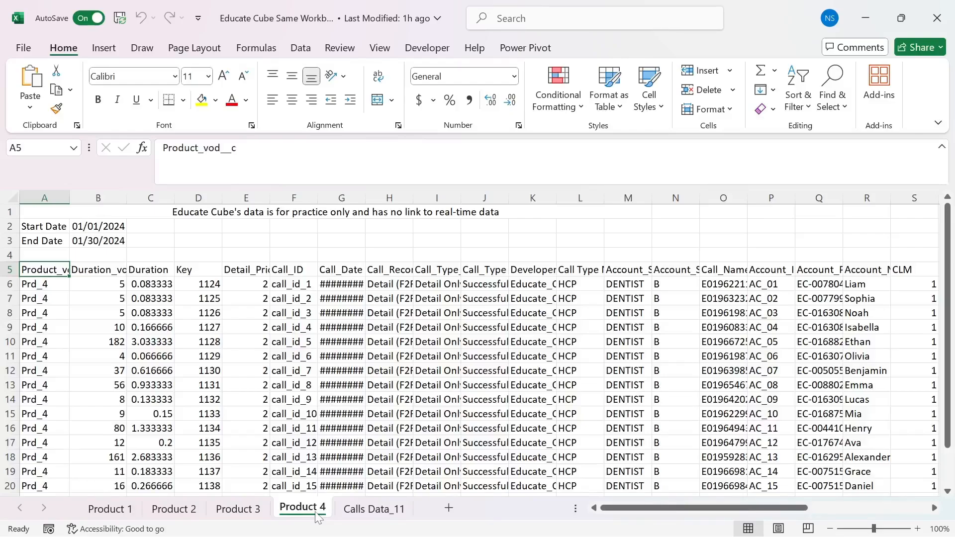
Step: Review the raw data on the Product 1 sheet and close the source workbook
{"action": "left_click", "coordinate": [108, 510]}
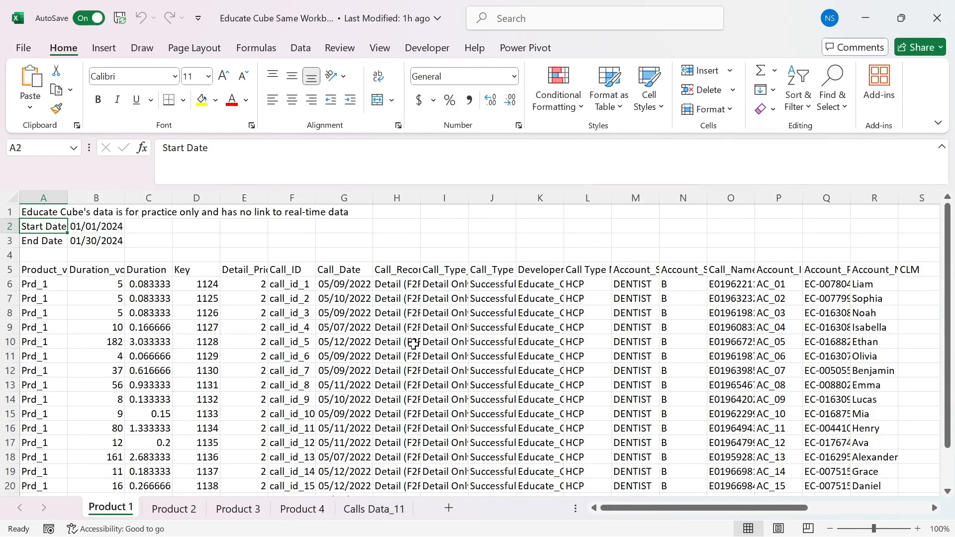
{"action": "left_click", "coordinate": [944, 27]}
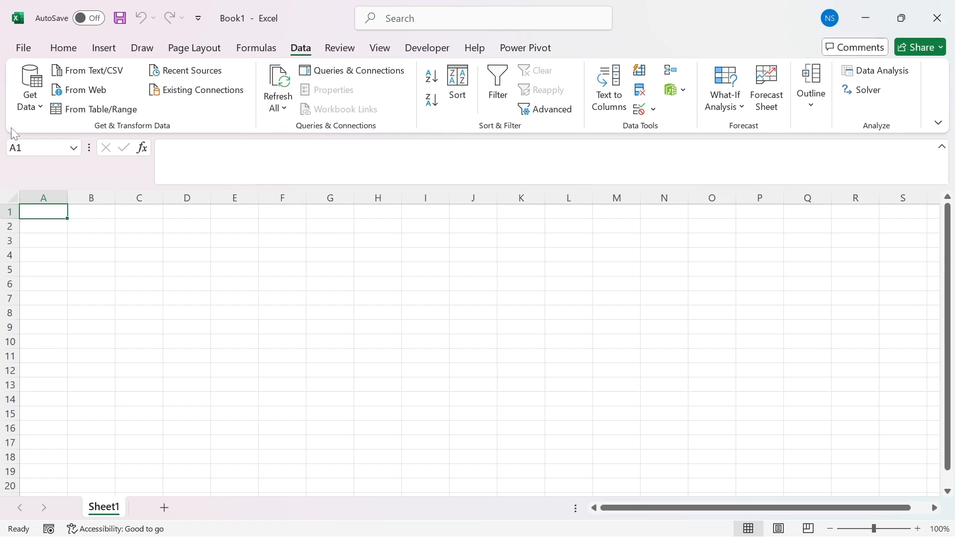
{"action": "left_click", "coordinate": [44, 107]}
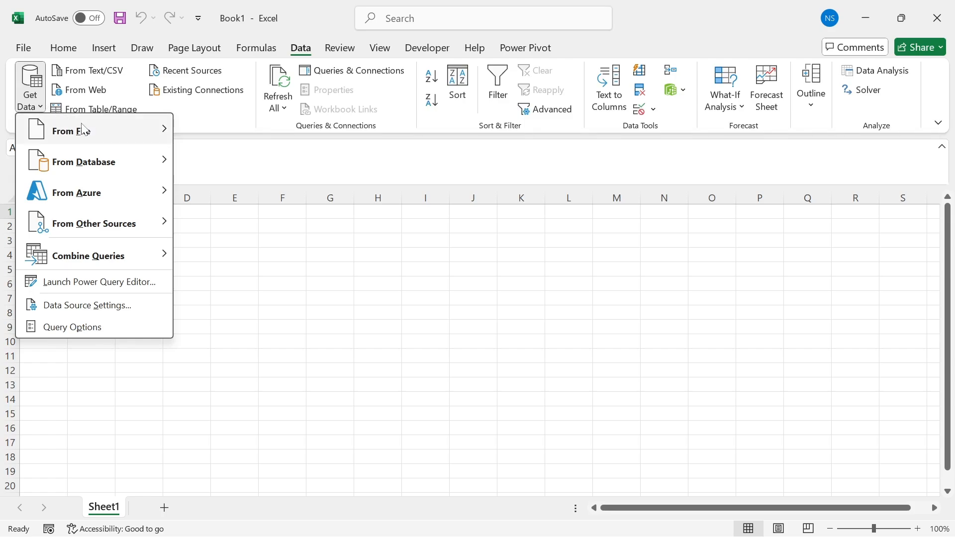
{"action": "mouse_move", "coordinate": [87, 130]}
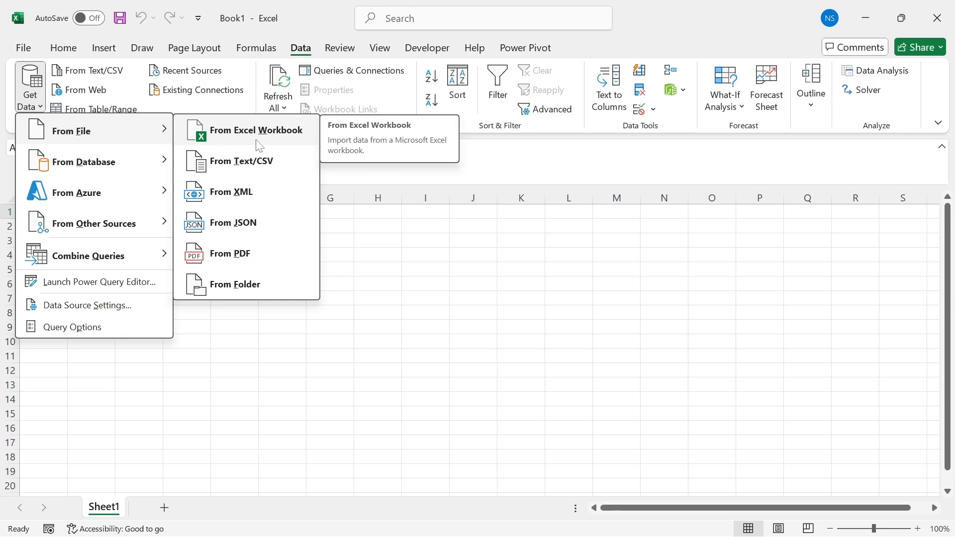
{"action": "left_click", "coordinate": [101, 288]}
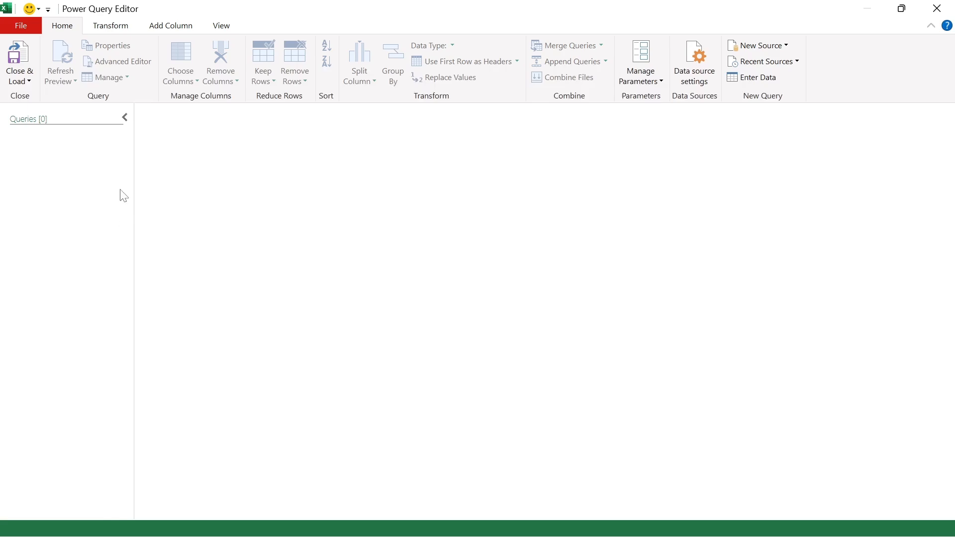
{"action": "left_click", "coordinate": [786, 49]}
{"action": "mouse_move", "coordinate": [794, 62]}
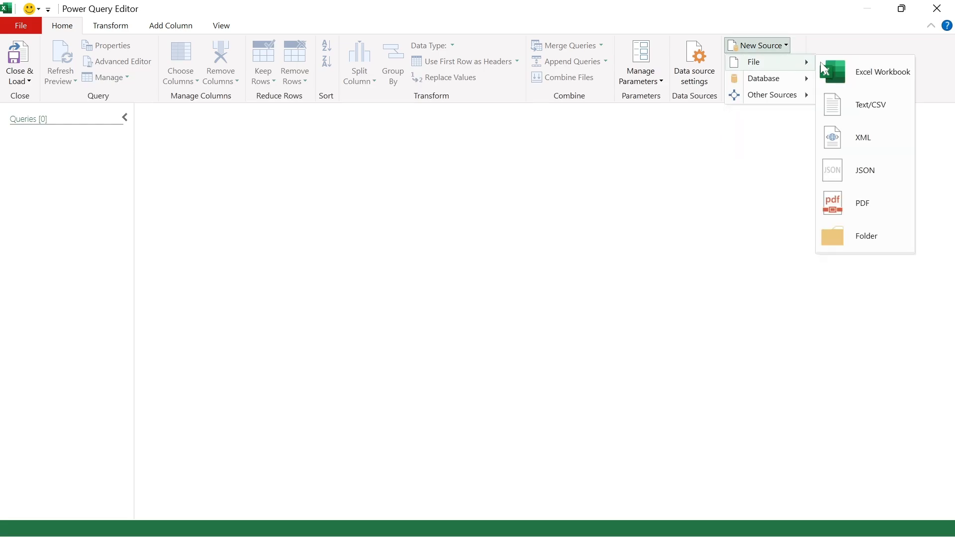
{"action": "left_click", "coordinate": [874, 79]}
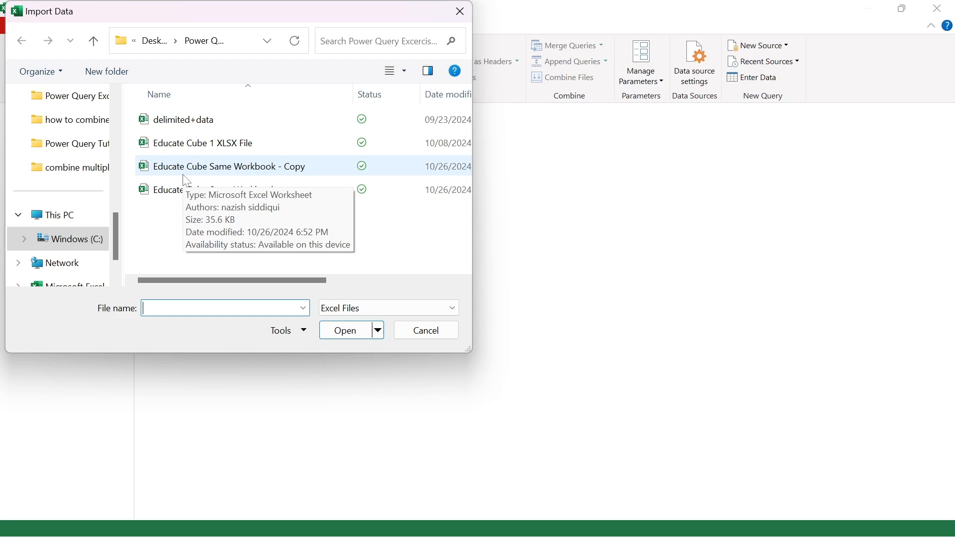
{"action": "left_click", "coordinate": [424, 336]}
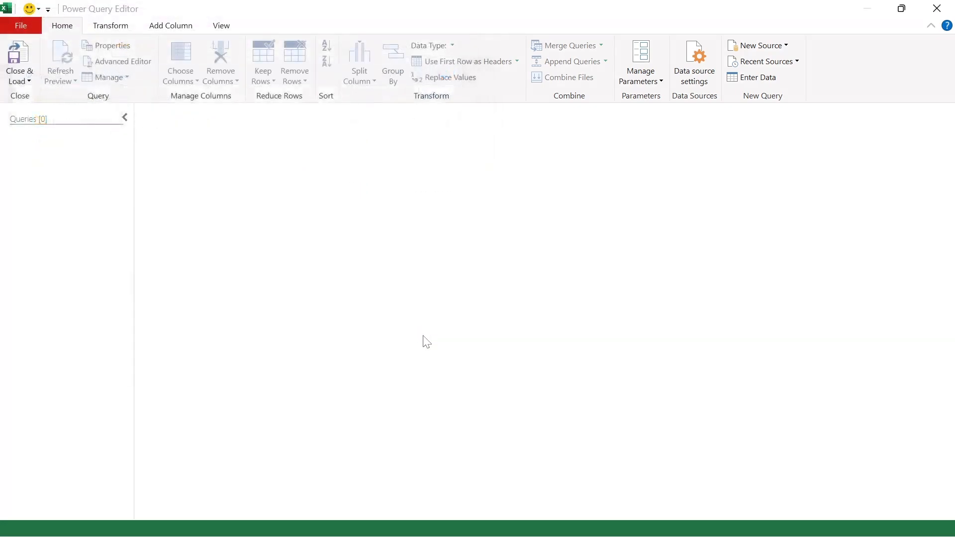
{"action": "left_click", "coordinate": [950, 9]}
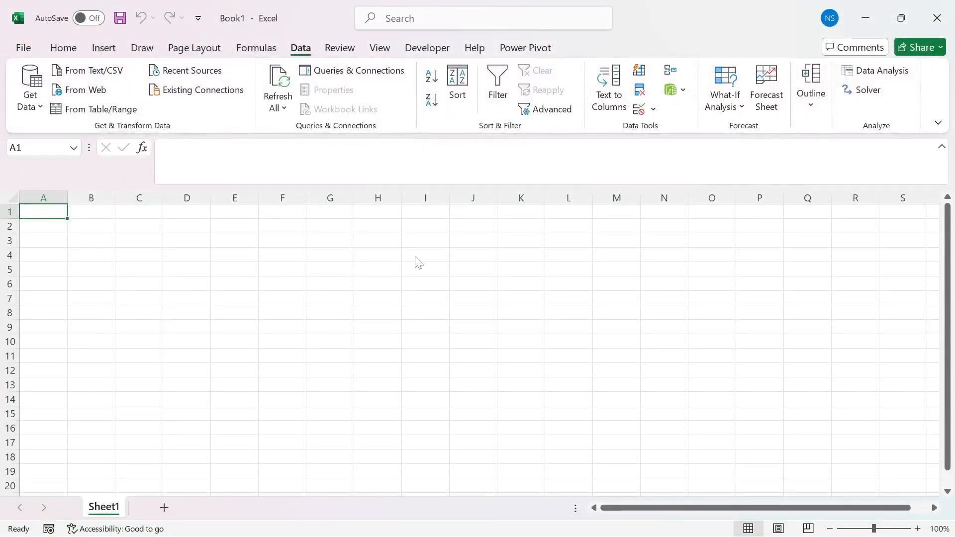
Step: Reopen the Educate Cube Same Workbook file, examine the layout of the Product 1 to Product 4 sheets, and close it
{"action": "key", "text": "alt+Tab"}
{"action": "key", "text": "alt+Tab"}
{"action": "left_click", "coordinate": [180, 279]}
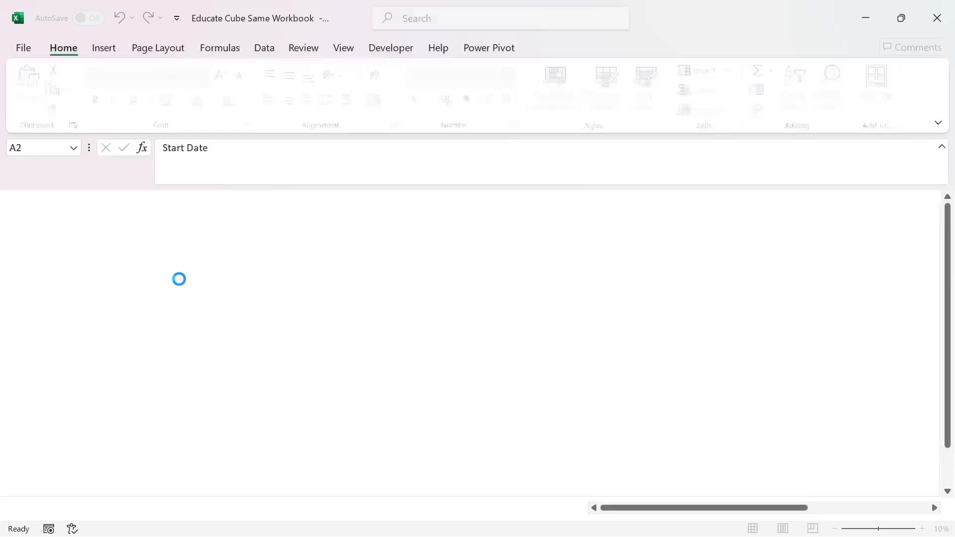
{"action": "left_click", "coordinate": [61, 299]}
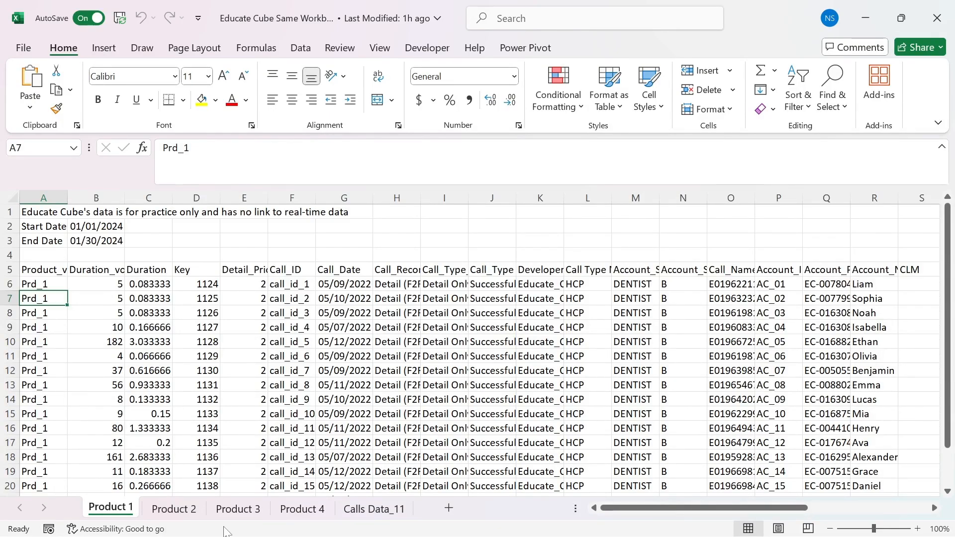
{"action": "left_click", "coordinate": [170, 512]}
{"action": "left_click", "coordinate": [253, 512]}
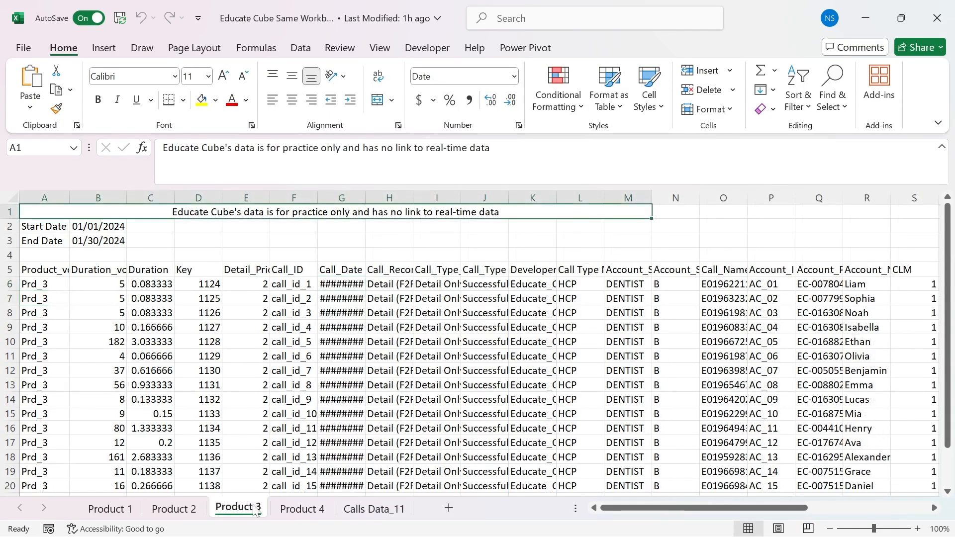
{"action": "left_click", "coordinate": [312, 513]}
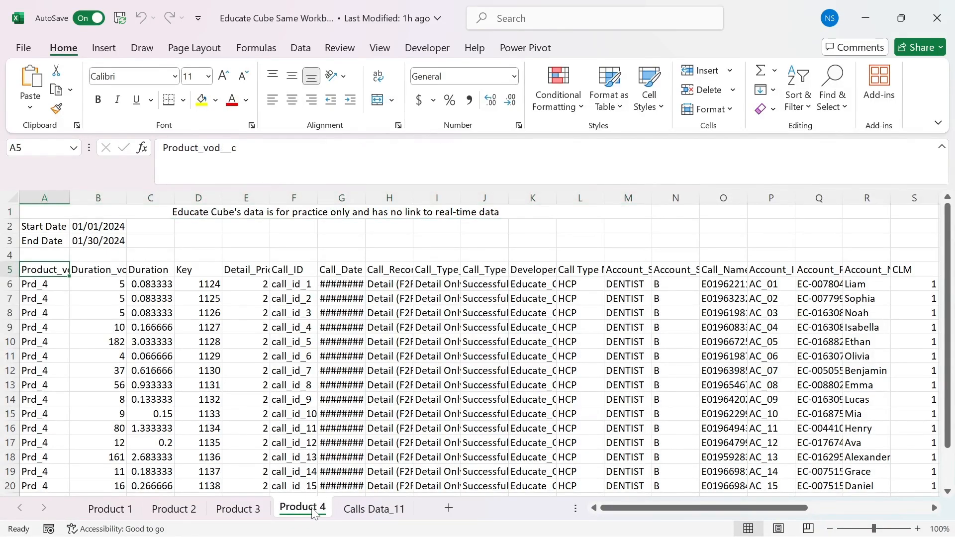
{"action": "left_click", "coordinate": [134, 510]}
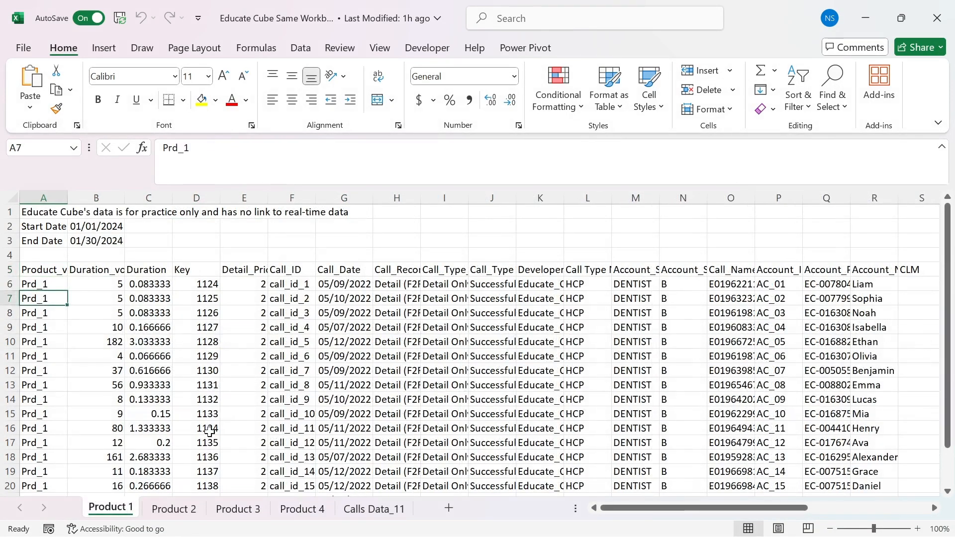
{"action": "left_click", "coordinate": [939, 20]}
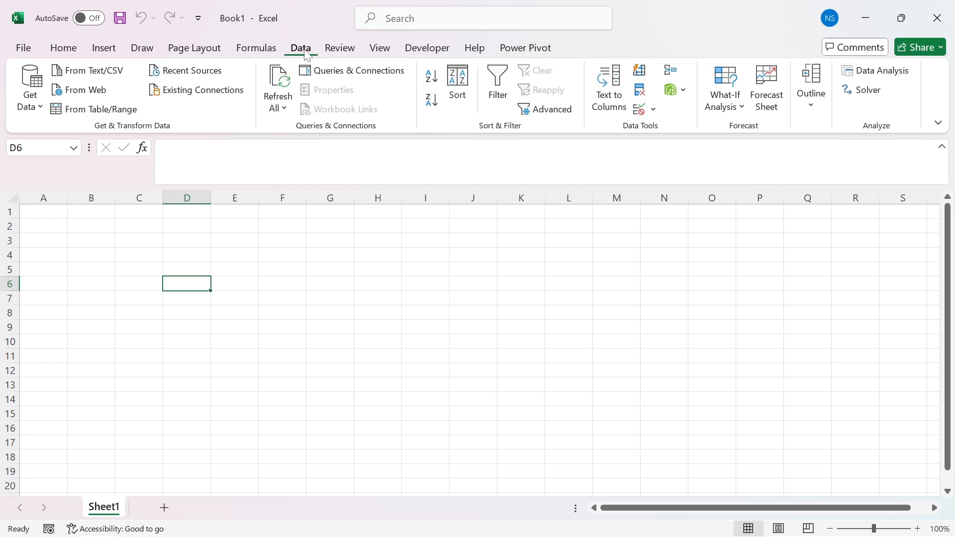
Step: Launch the Power Query Editor and import the Product 1 sheet from the Educate Cube Same Workbook Excel file as a new source
{"action": "left_click", "coordinate": [36, 106]}
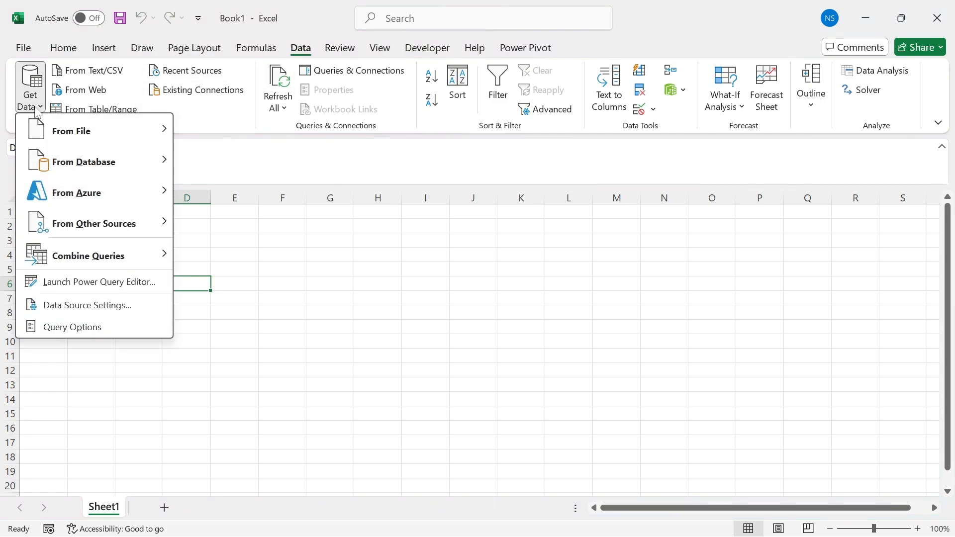
{"action": "left_click", "coordinate": [121, 288]}
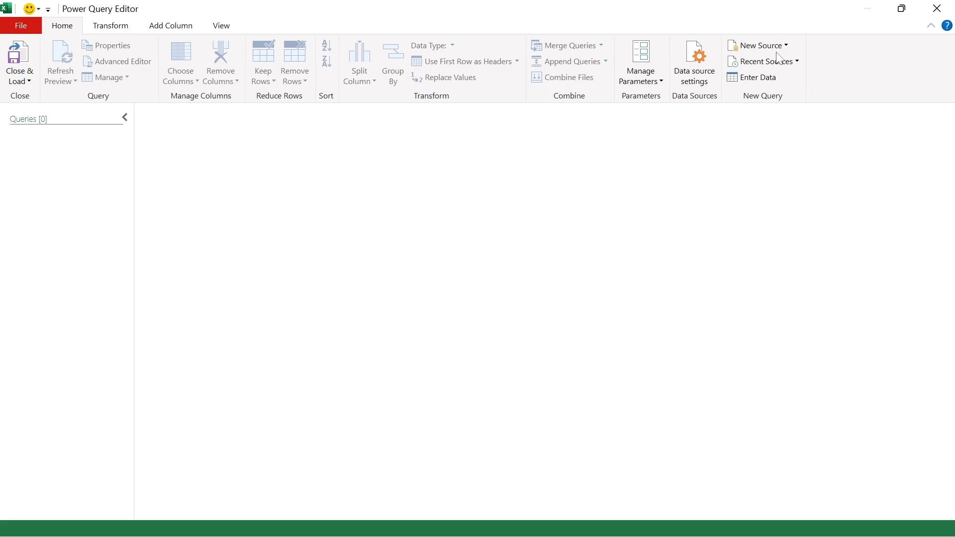
{"action": "left_click", "coordinate": [782, 48]}
{"action": "left_click", "coordinate": [783, 48]}
{"action": "left_click", "coordinate": [783, 47]}
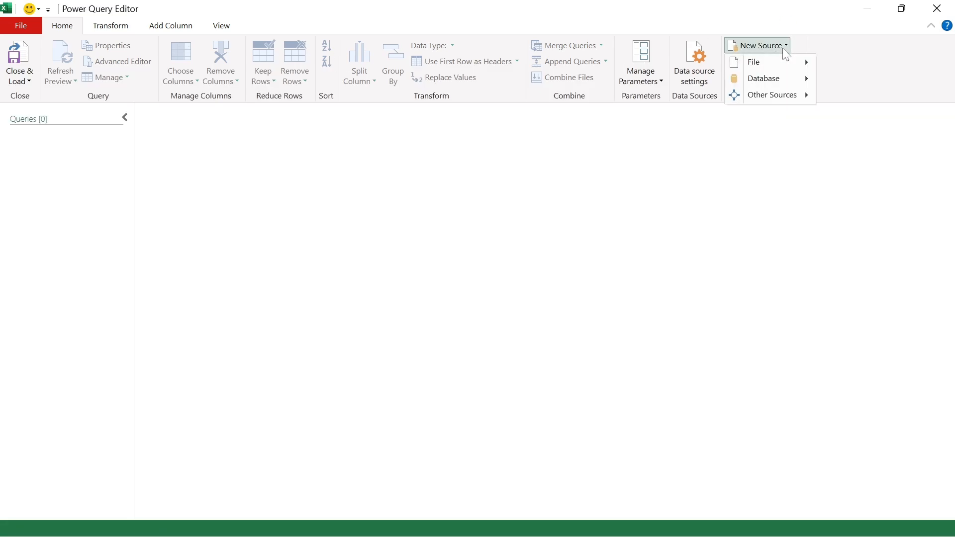
{"action": "mouse_move", "coordinate": [796, 62]}
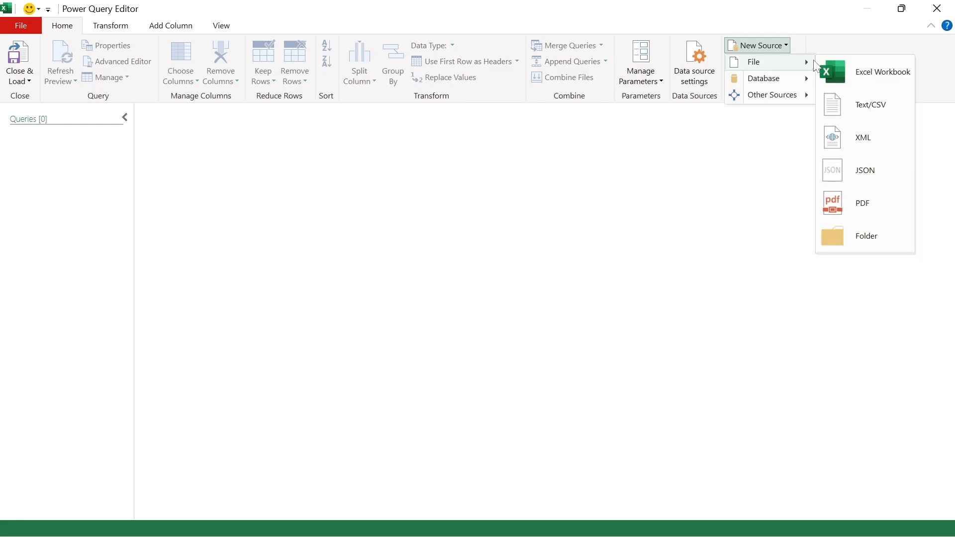
{"action": "left_click", "coordinate": [870, 74]}
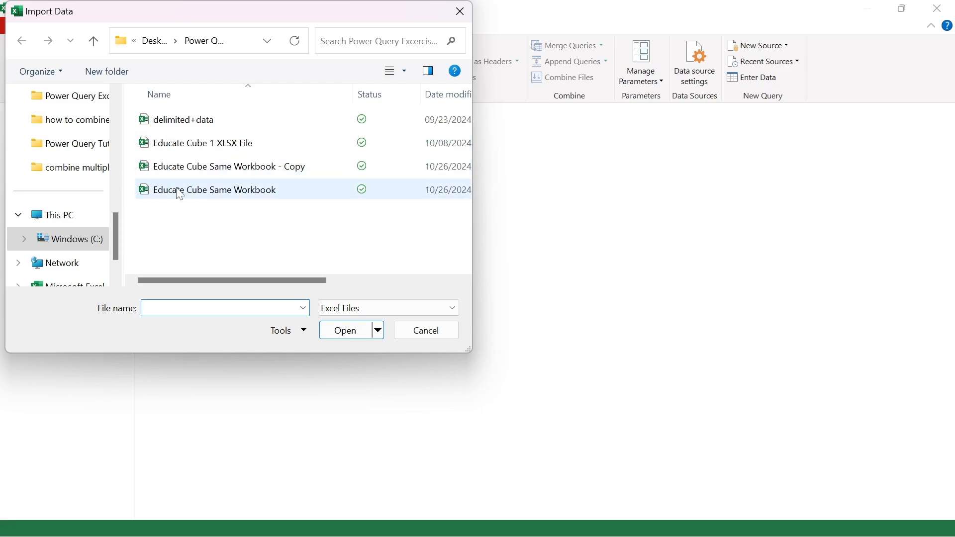
{"action": "left_click", "coordinate": [258, 198]}
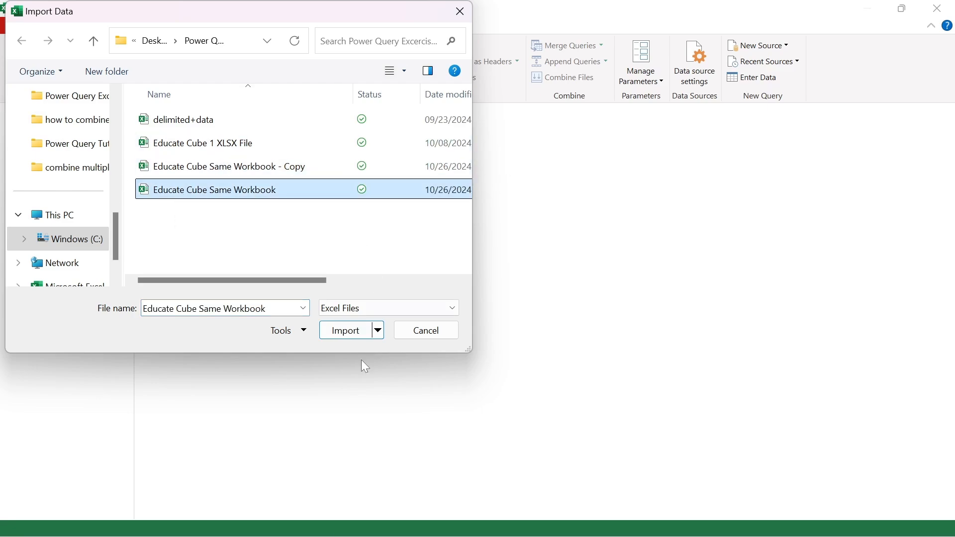
{"action": "left_click", "coordinate": [353, 333]}
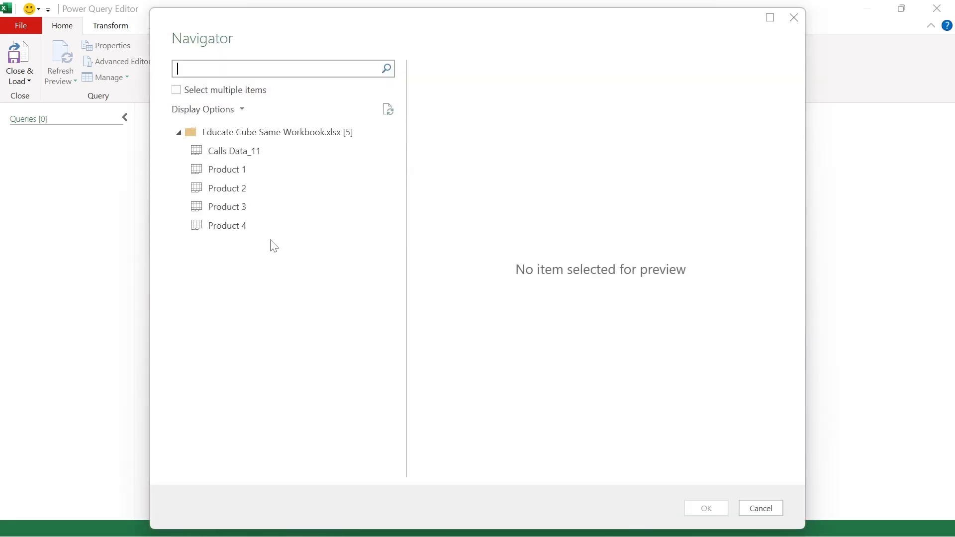
{"action": "left_click", "coordinate": [273, 180]}
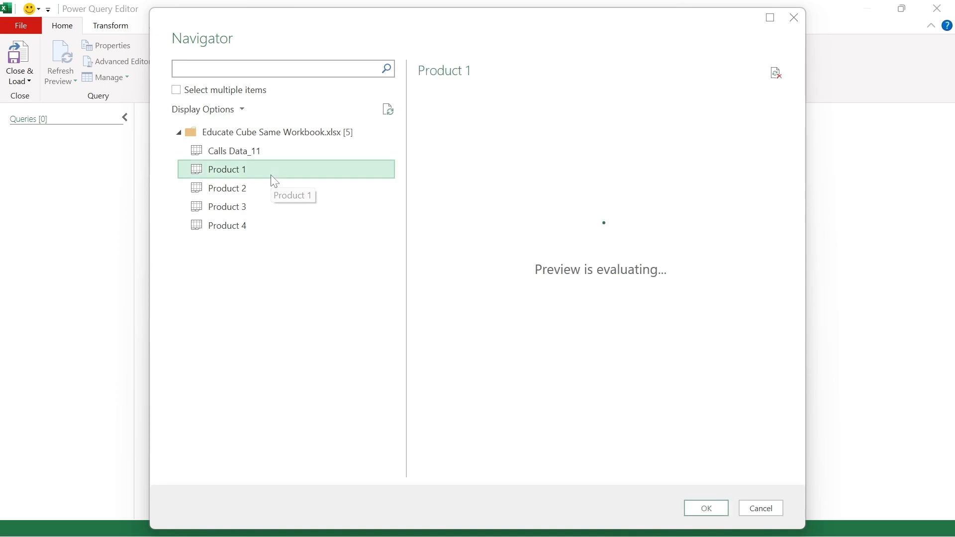
{"action": "left_click", "coordinate": [707, 509]}
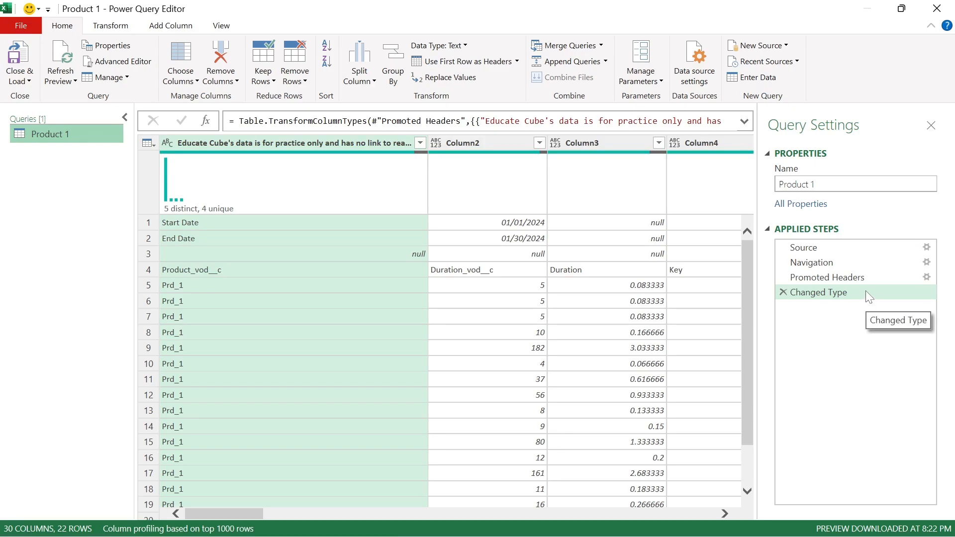
Step: Delete the Changed Type, Promoted Headers and Navigation steps from the Product 1 query, keeping only Source
{"action": "left_click", "coordinate": [784, 292]}
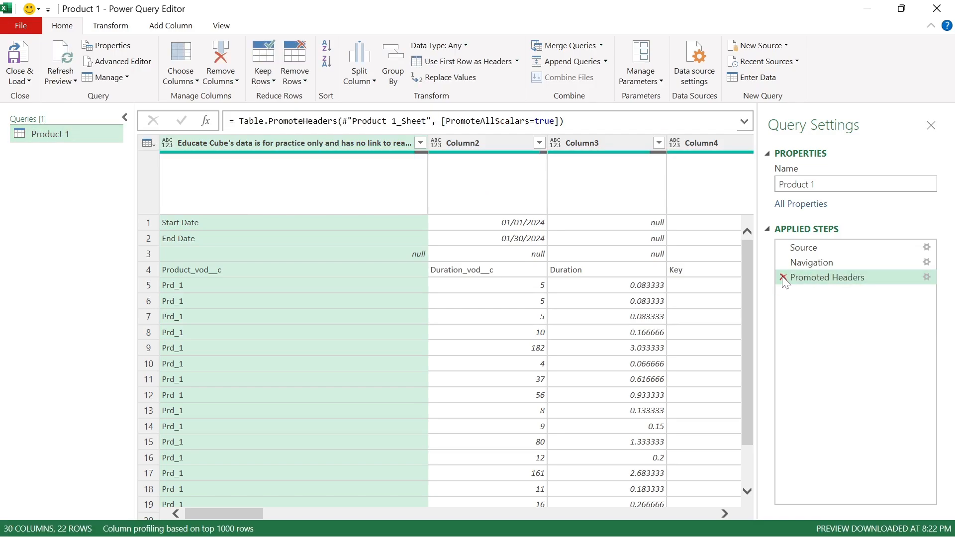
{"action": "left_click", "coordinate": [783, 277]}
{"action": "left_click", "coordinate": [784, 263]}
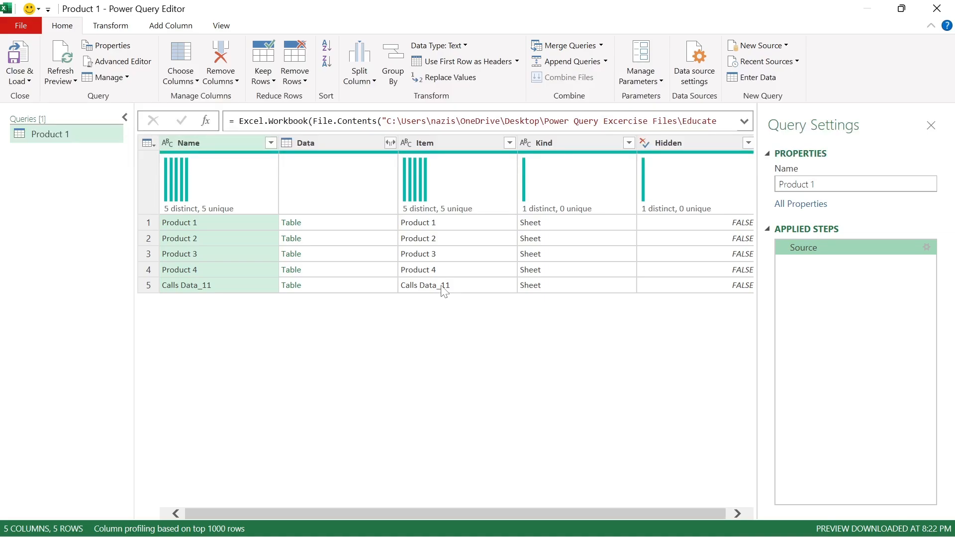
Step: Remove all columns of the query except Data and Name
{"action": "left_click", "coordinate": [329, 145]}
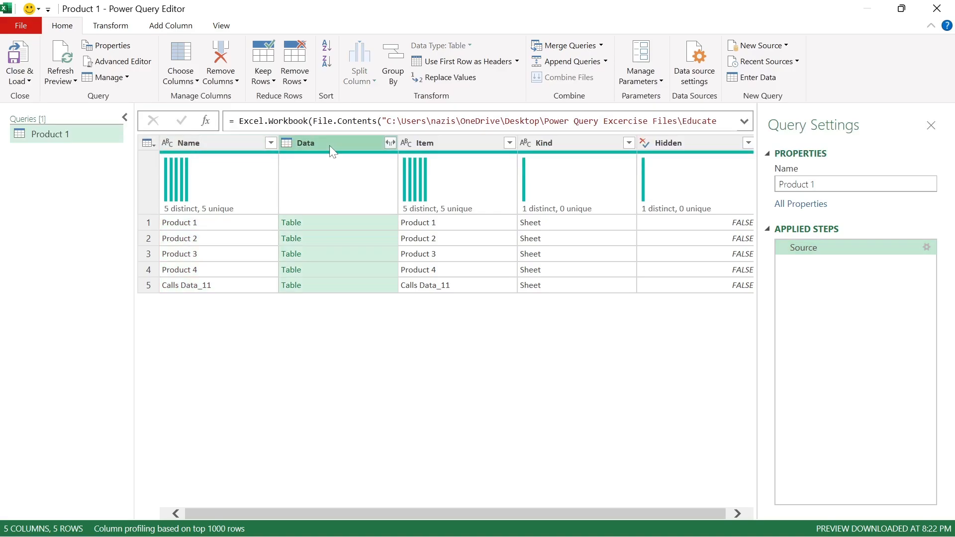
{"action": "left_click", "coordinate": [236, 145], "text": "ctrl"}
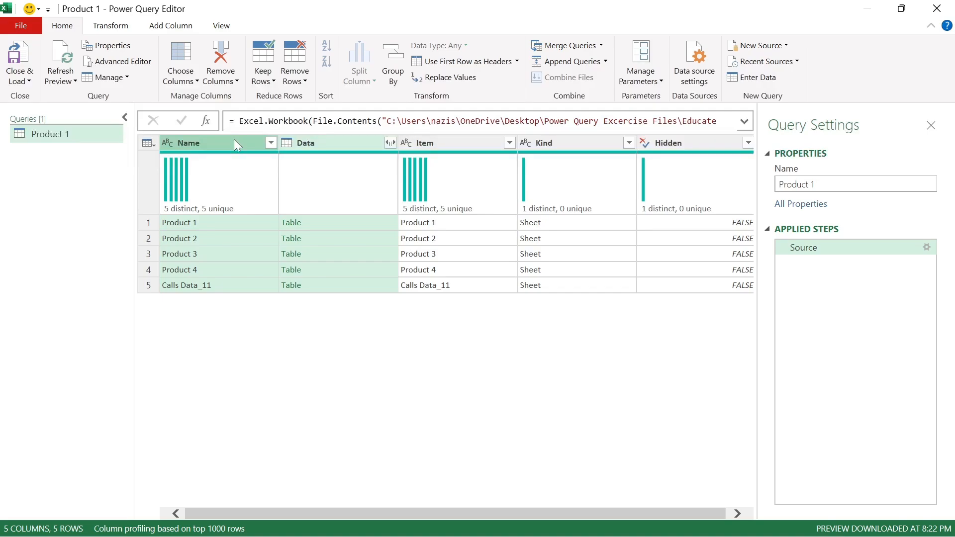
{"action": "right_click", "coordinate": [234, 139]}
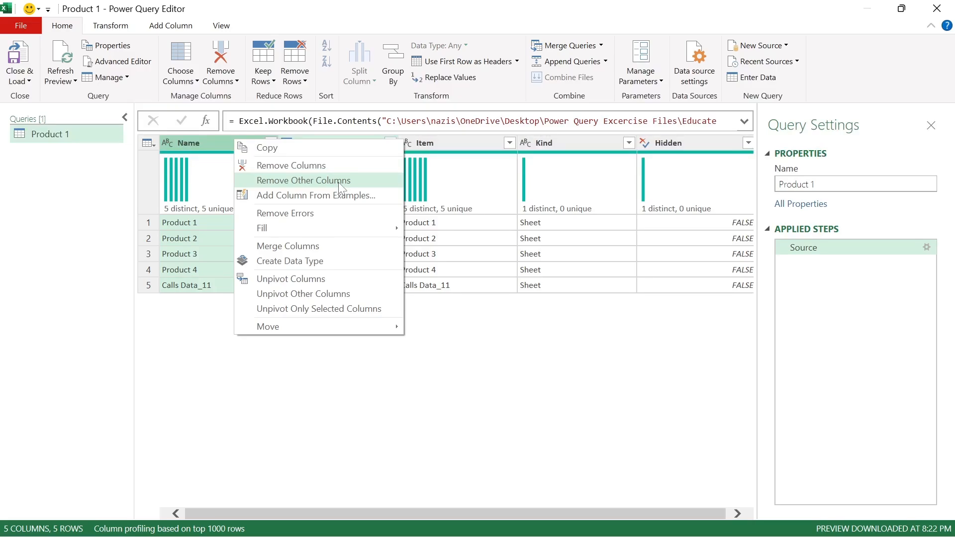
{"action": "left_click", "coordinate": [339, 181]}
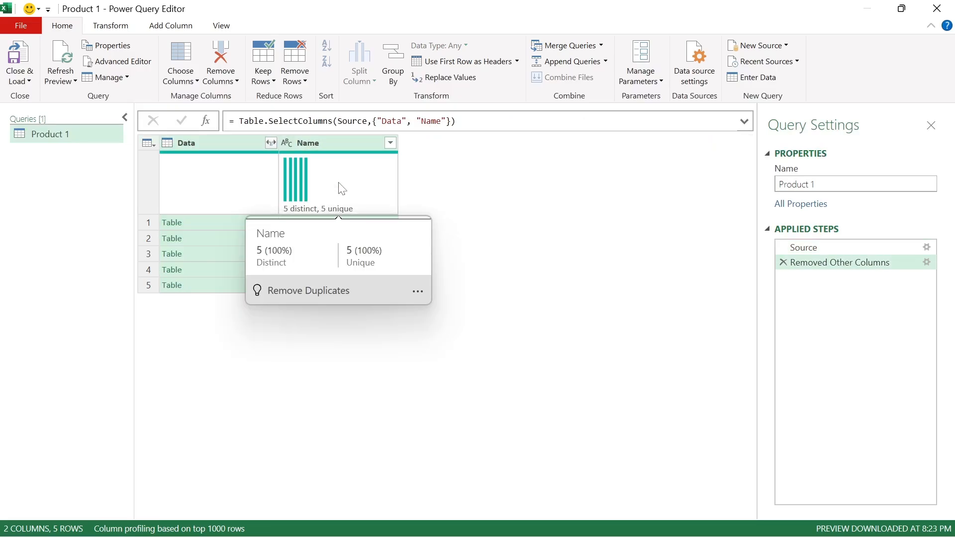
Step: Filter the Name column with a text filter to keep only rows containing "Product"
{"action": "left_click", "coordinate": [391, 143]}
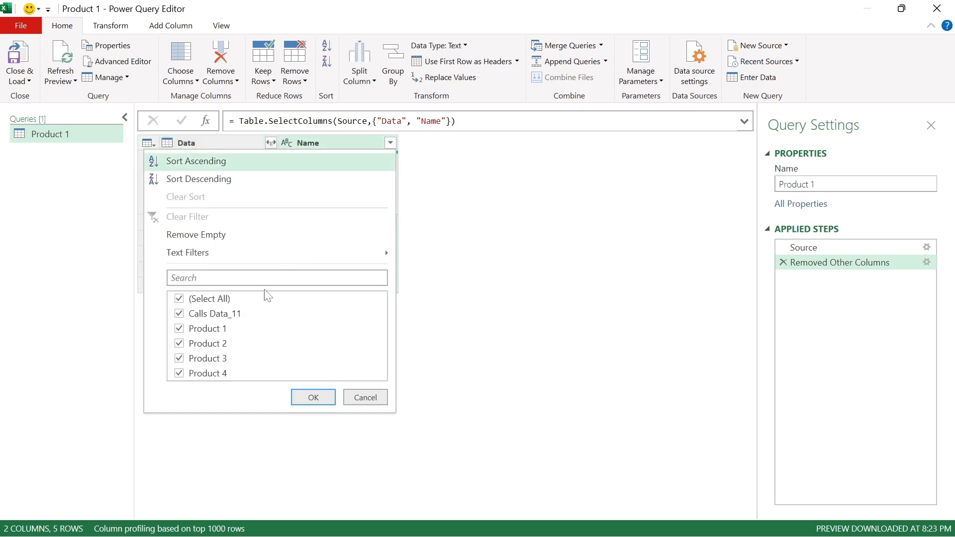
{"action": "left_click", "coordinate": [182, 318]}
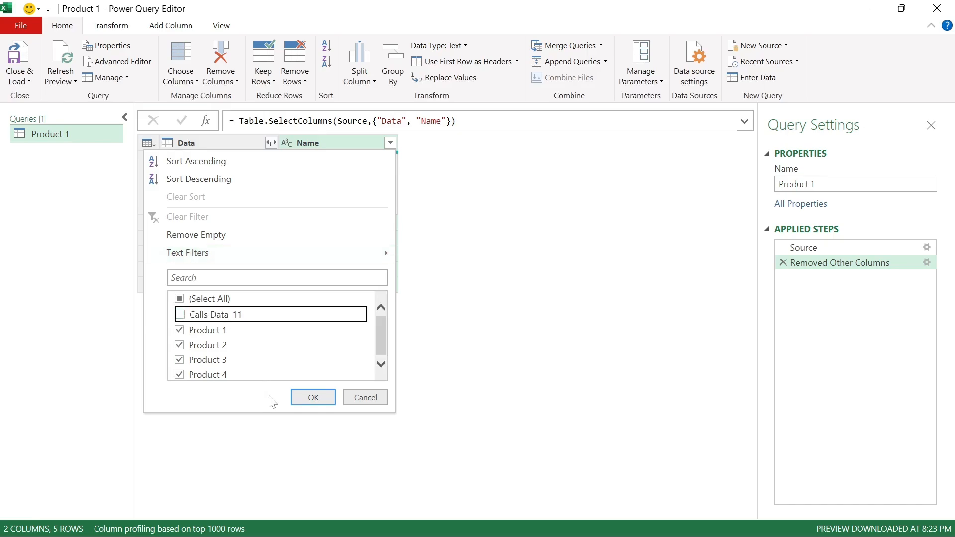
{"action": "left_click", "coordinate": [181, 317]}
{"action": "mouse_move", "coordinate": [237, 254]}
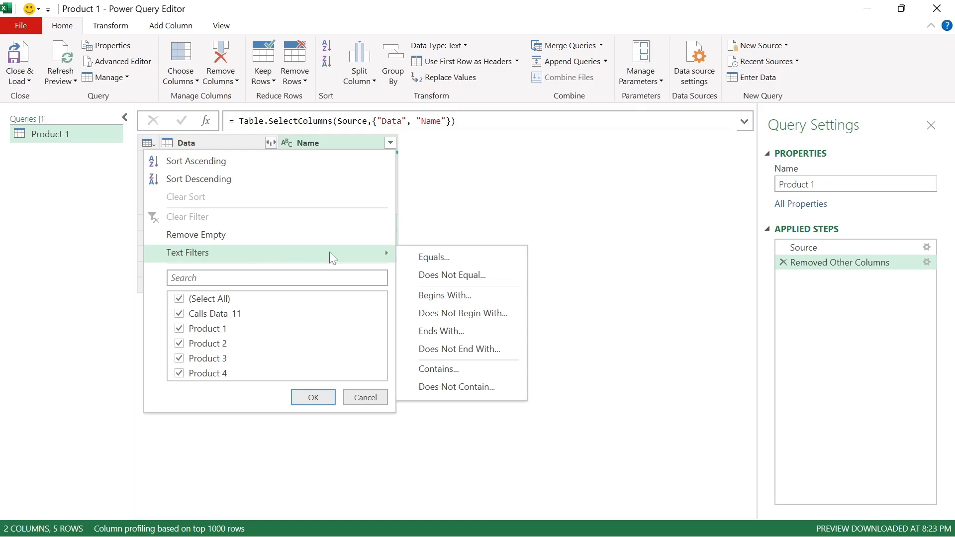
{"action": "left_click", "coordinate": [440, 376]}
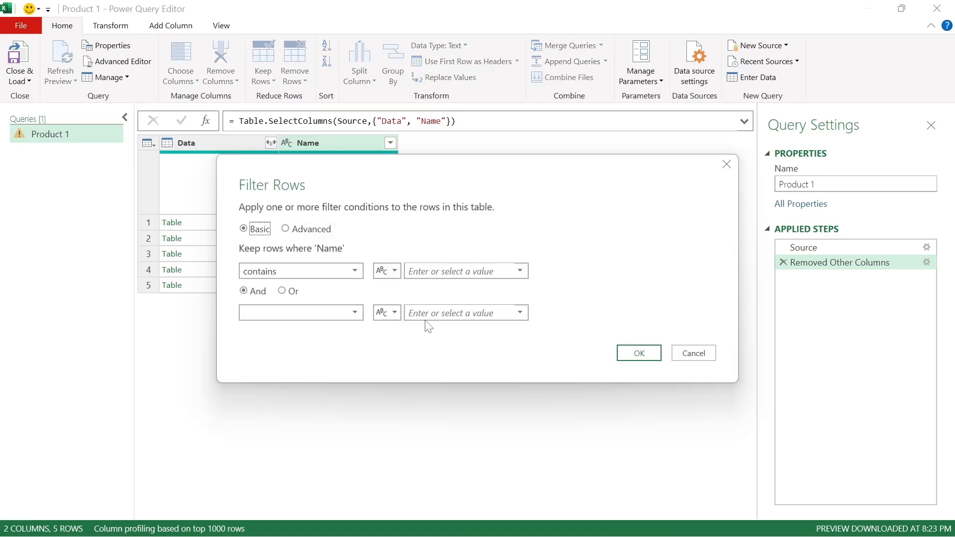
{"action": "left_click", "coordinate": [418, 271]}
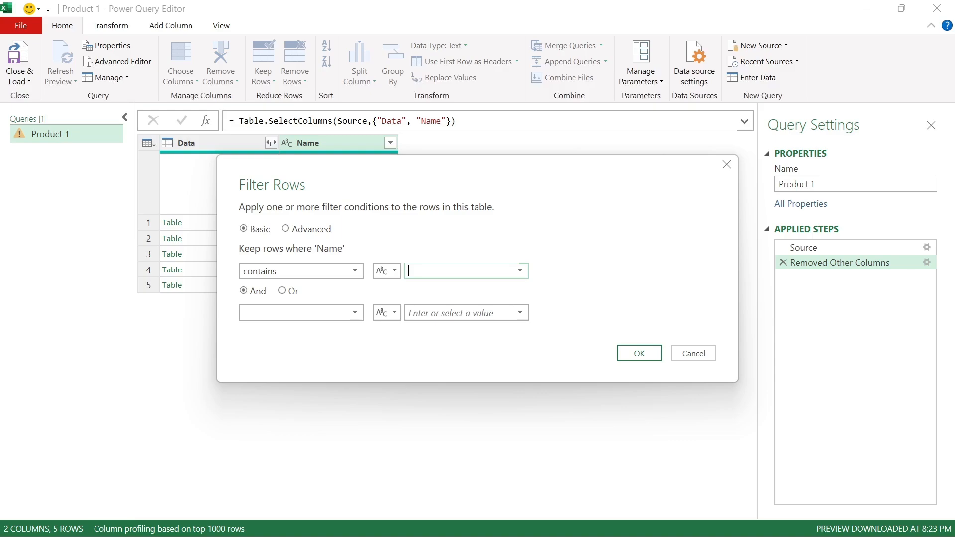
{"action": "type", "text": "Product"}
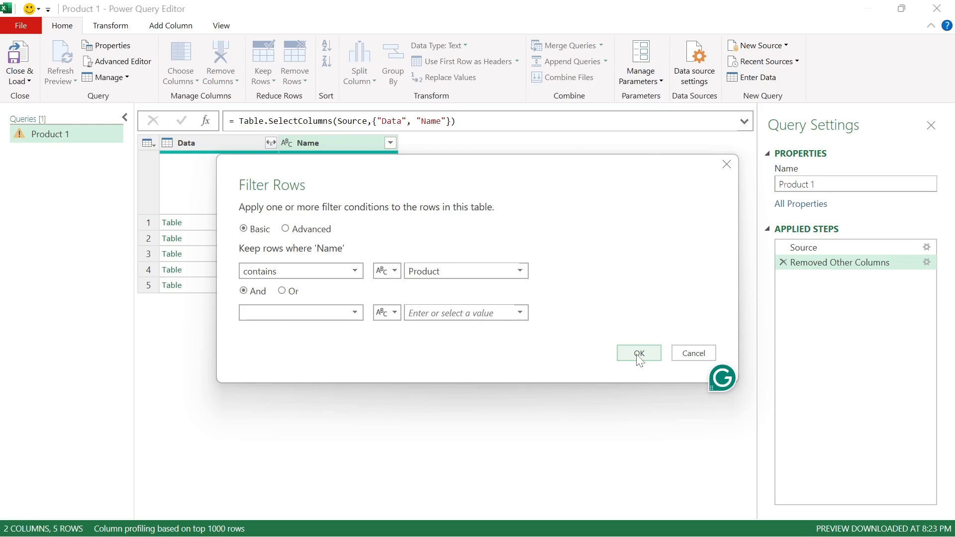
{"action": "left_click", "coordinate": [652, 355]}
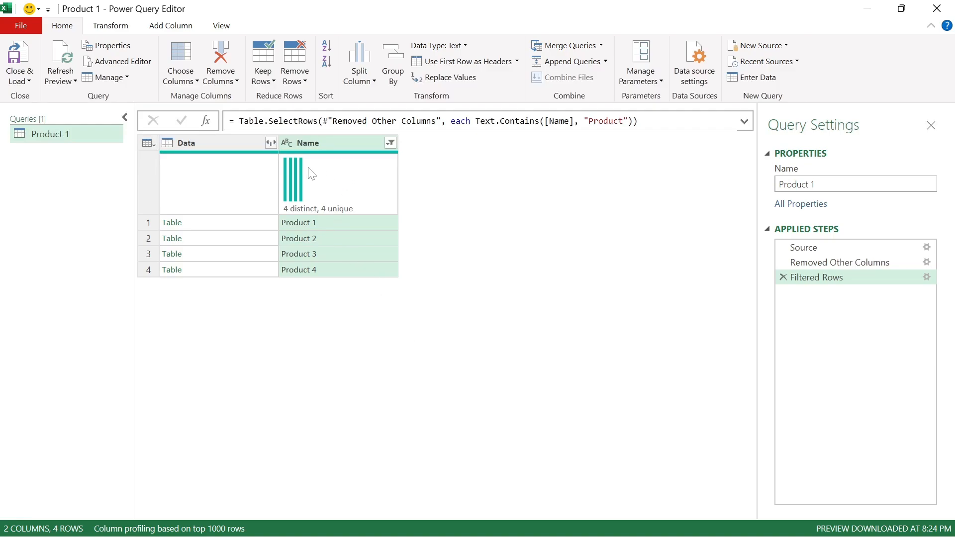
Step: Expand all columns of the Data column's tables without using the original column name as prefix
{"action": "left_click", "coordinate": [271, 144]}
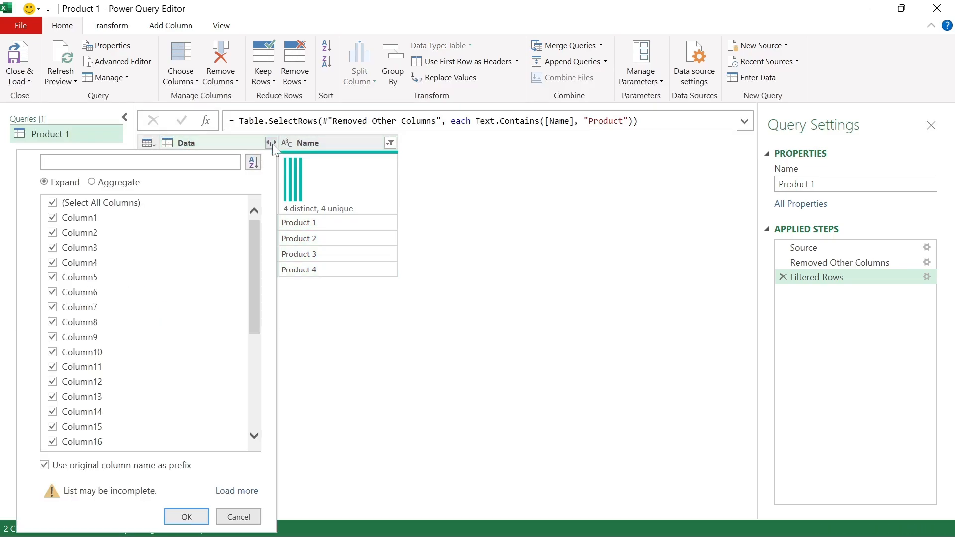
{"action": "left_click", "coordinate": [48, 468]}
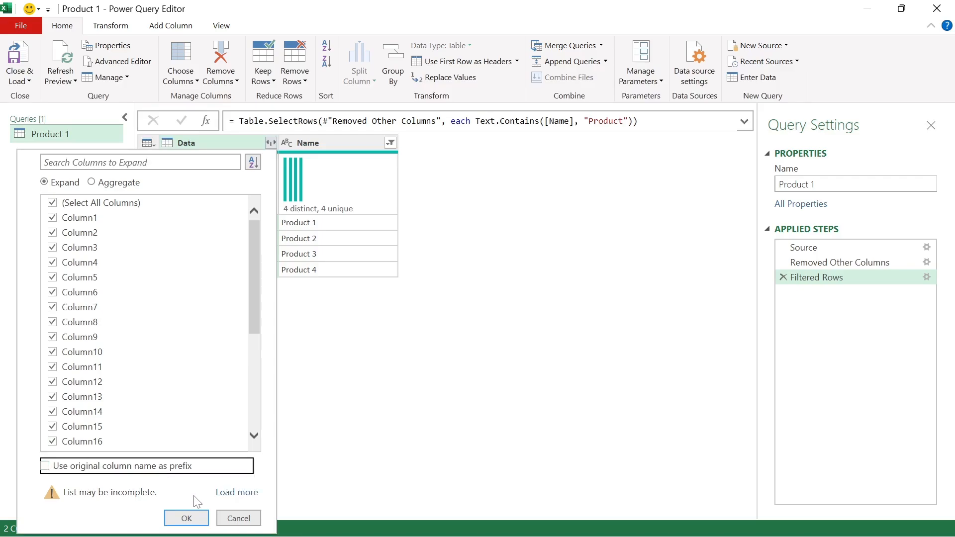
{"action": "left_click", "coordinate": [175, 524]}
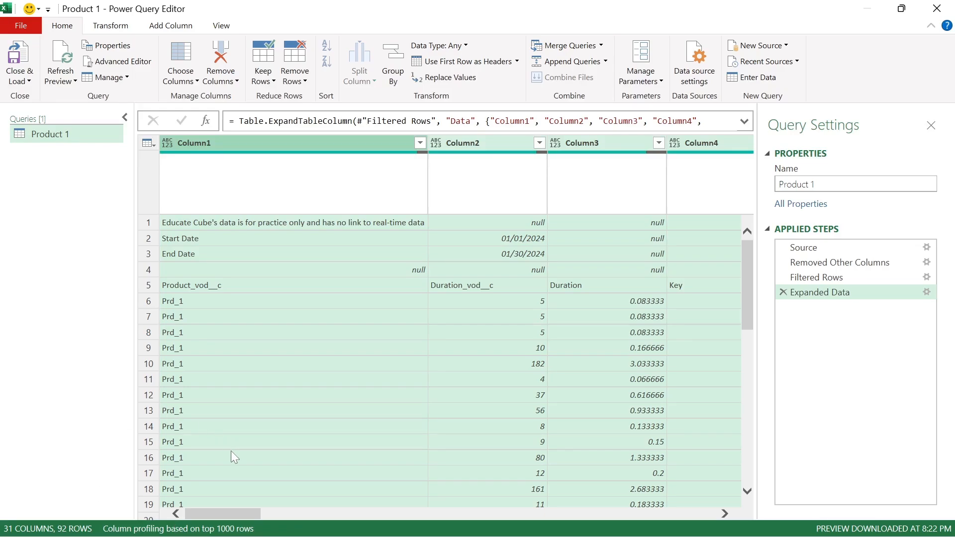
Step: Filter Column1 to keep only Prd_1, Prd_2, Prd_3, Prd_4 and Product_vod__c
{"action": "left_click", "coordinate": [420, 144]}
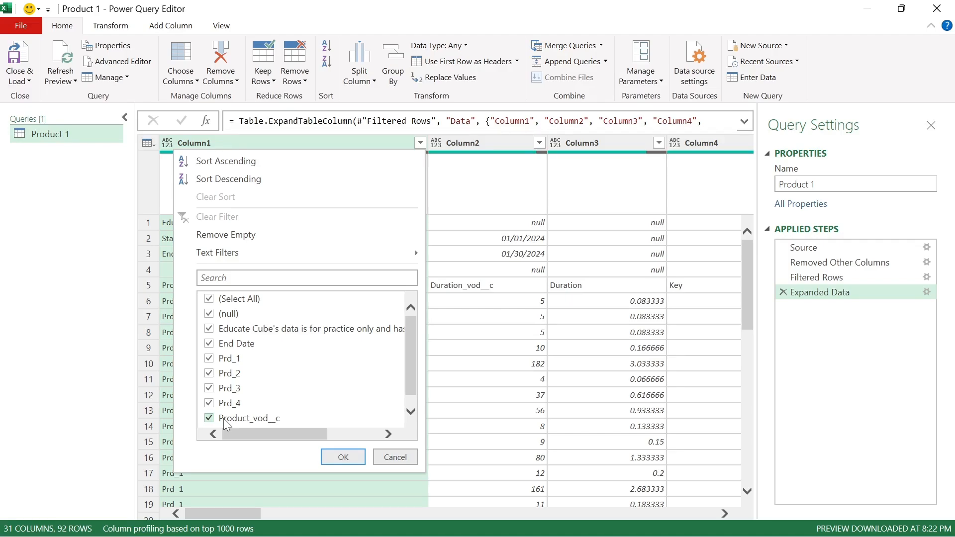
{"action": "left_click", "coordinate": [209, 299]}
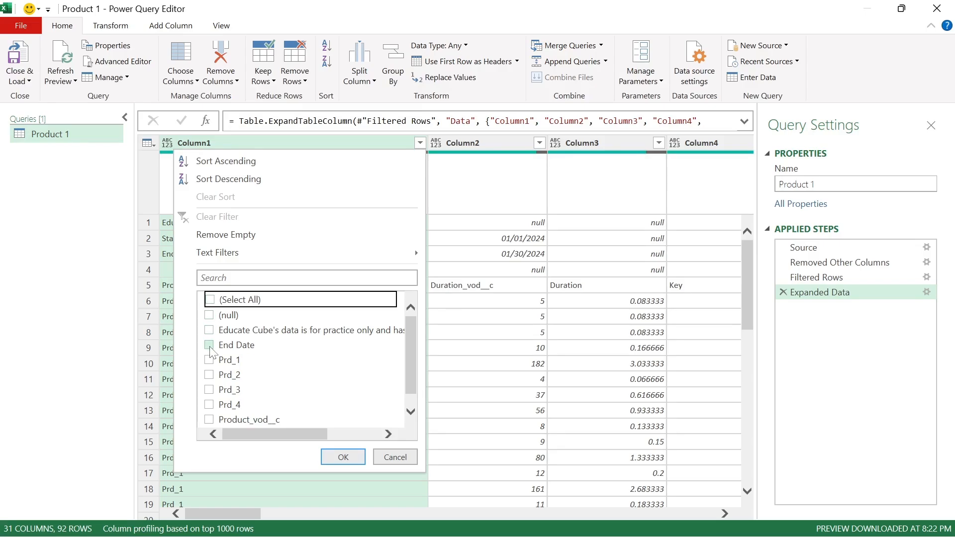
{"action": "left_click", "coordinate": [209, 359]}
{"action": "left_click", "coordinate": [210, 374]}
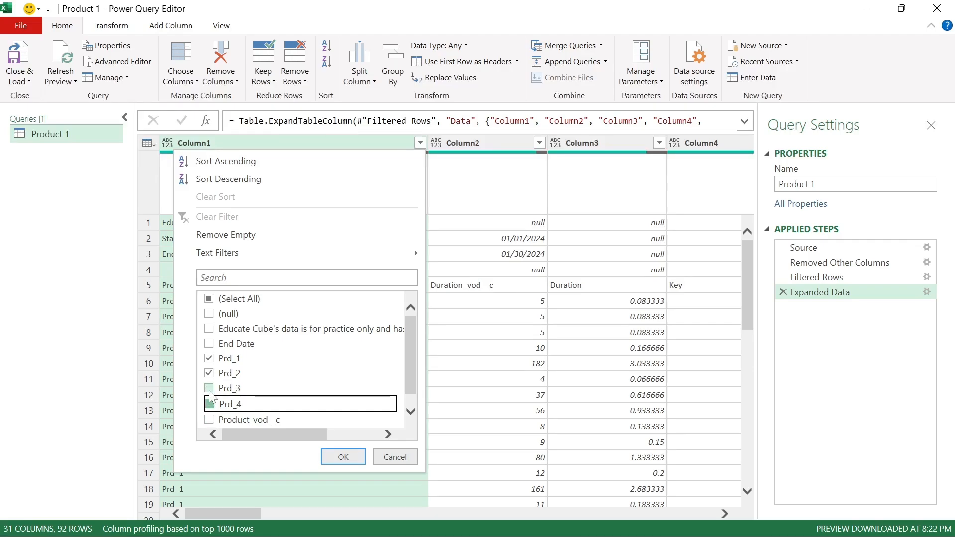
{"action": "left_click", "coordinate": [210, 390]}
{"action": "left_click", "coordinate": [210, 404]}
{"action": "left_click", "coordinate": [210, 420]}
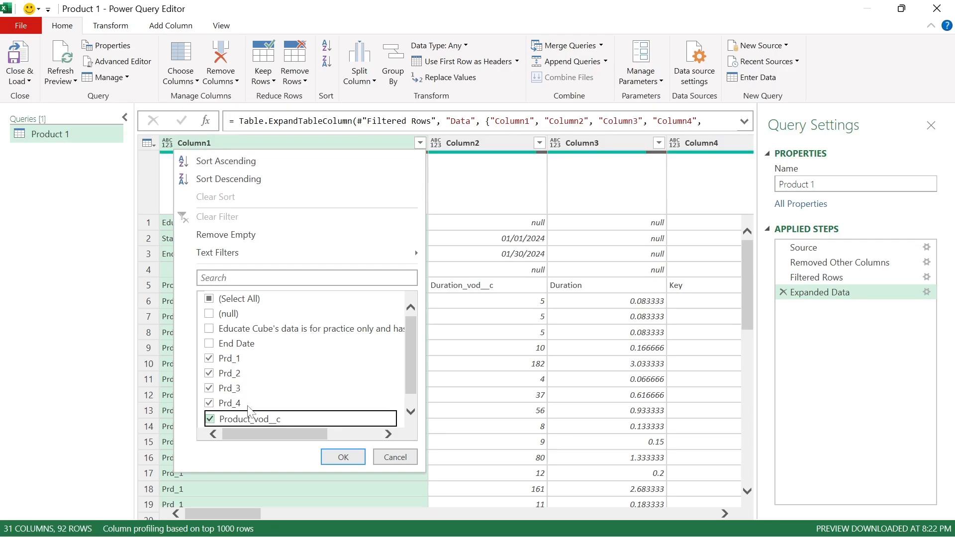
{"action": "left_click", "coordinate": [343, 457]}
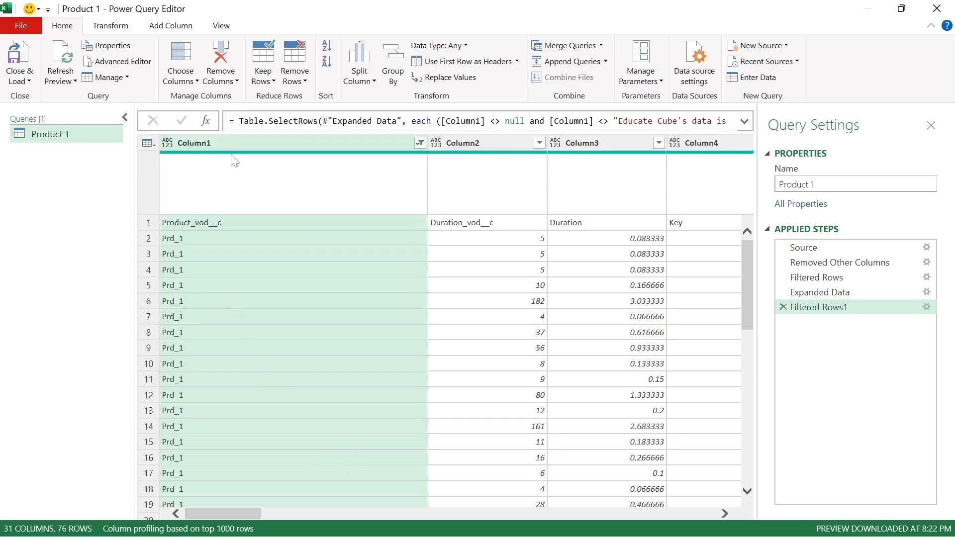
Step: Promote the first row to headers and filter the repeated Product_vod__c header rows out of the Product_vod__c column
{"action": "left_click", "coordinate": [155, 147]}
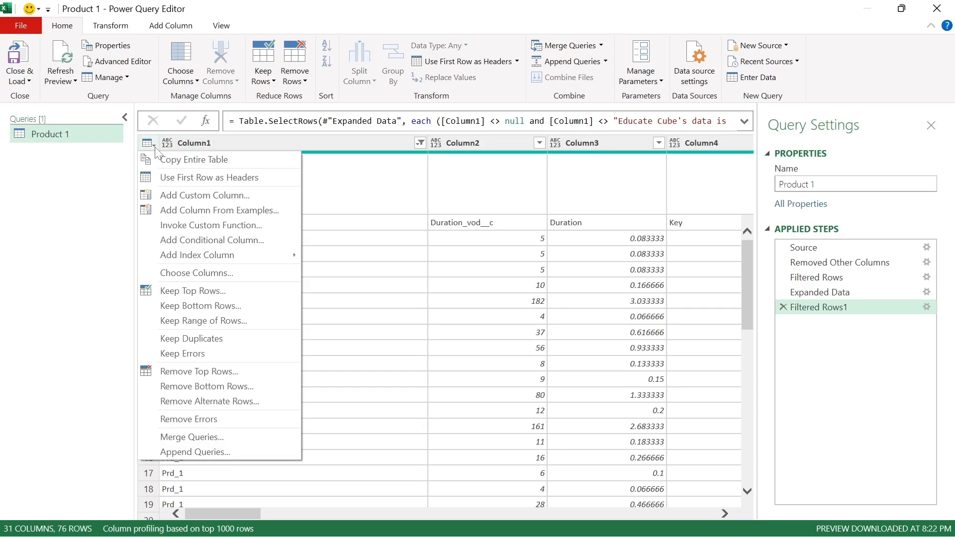
{"action": "left_click", "coordinate": [220, 179]}
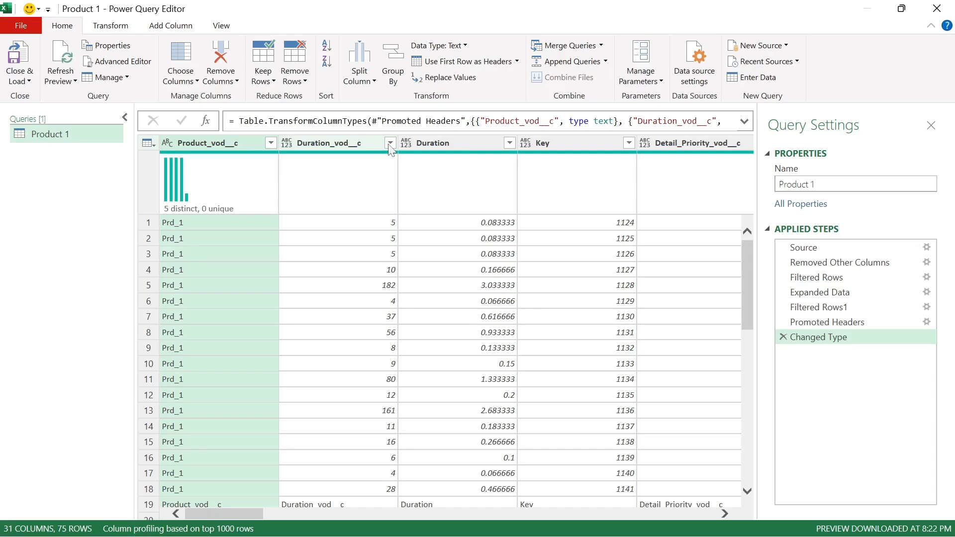
{"action": "left_click", "coordinate": [270, 144]}
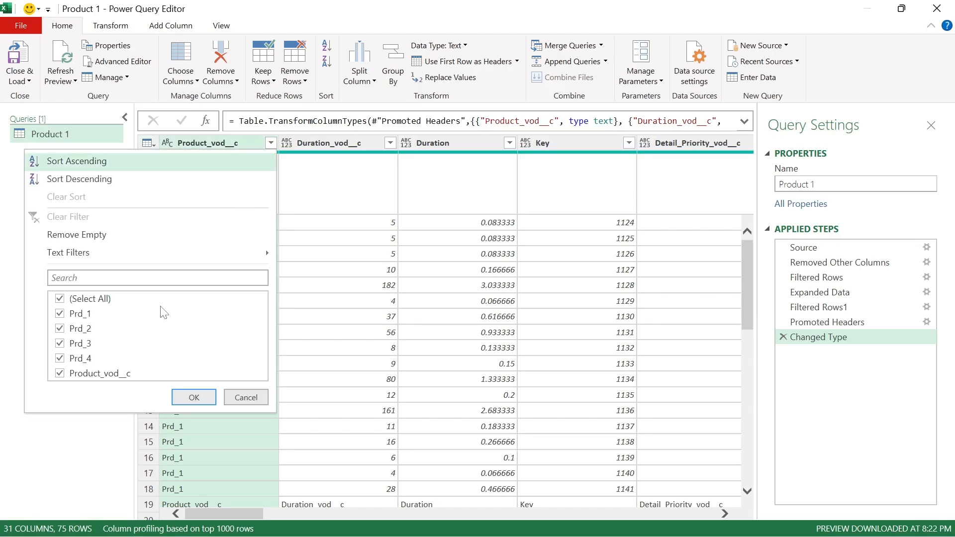
{"action": "left_click", "coordinate": [60, 373]}
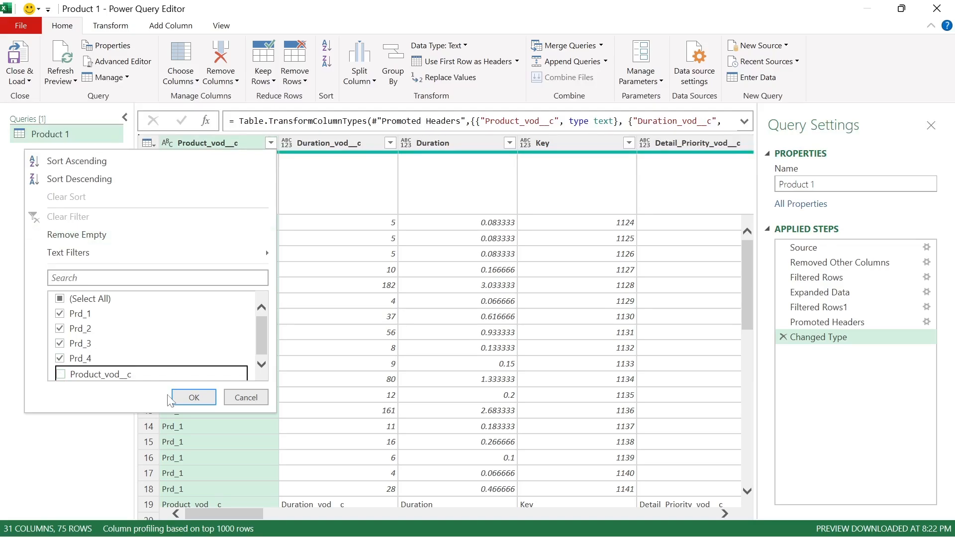
{"action": "left_click", "coordinate": [191, 400]}
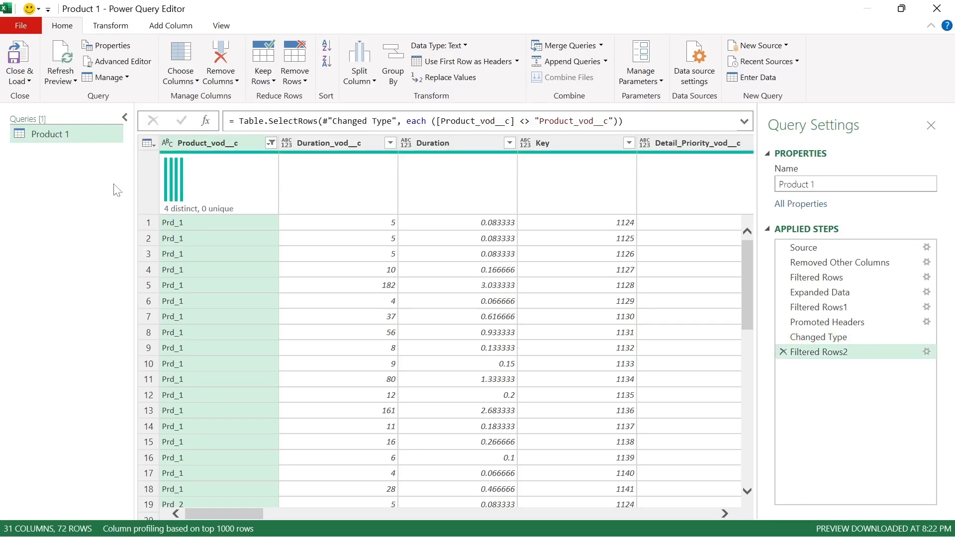
Step: Load the combined Product 1 query into a worksheet, and close the Book1 workbook without saving it
{"action": "left_click", "coordinate": [23, 82]}
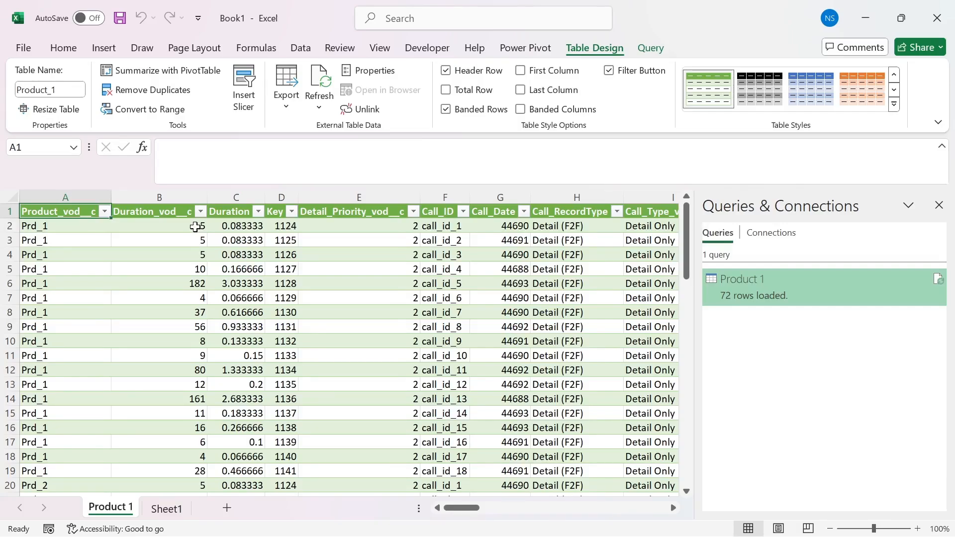
{"action": "left_click", "coordinate": [937, 22]}
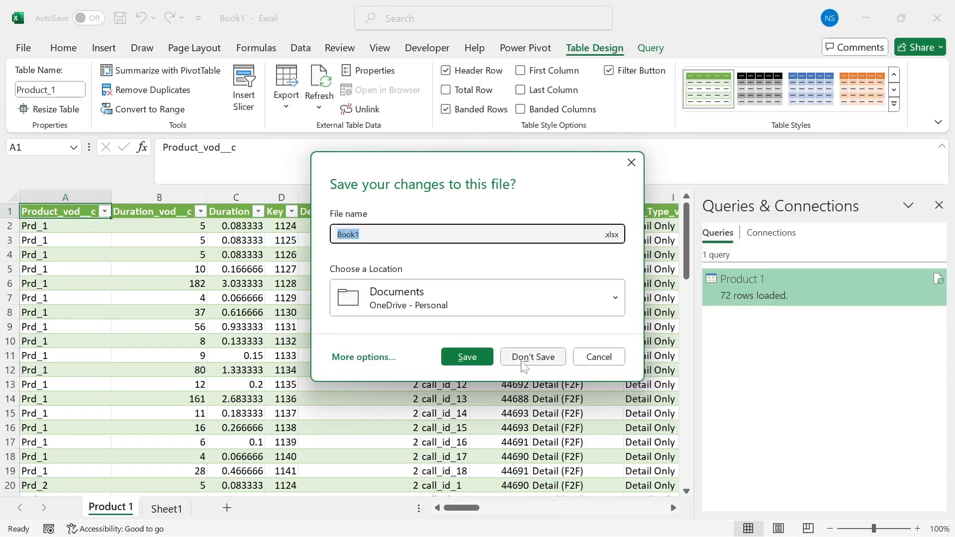
{"action": "left_click", "coordinate": [524, 357]}
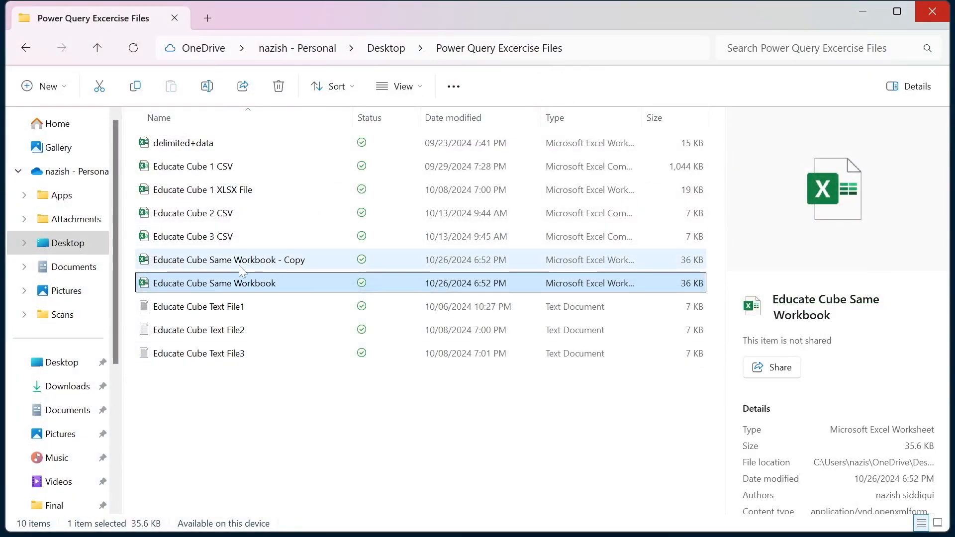
Step: Open the Educate Cube Same Workbook - Copy file in a maximized Excel window
{"action": "left_click", "coordinate": [284, 260]}
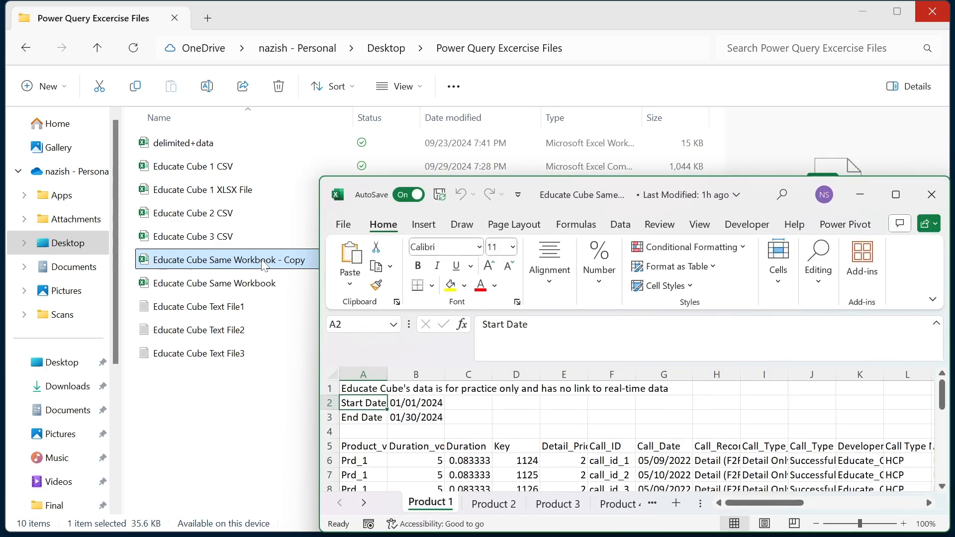
{"action": "left_click", "coordinate": [899, 201]}
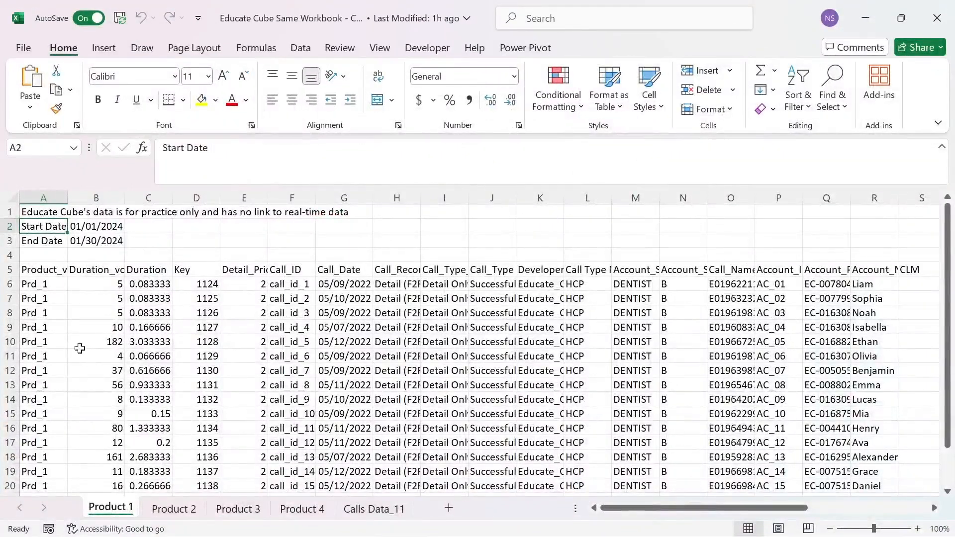
{"action": "left_click", "coordinate": [77, 308]}
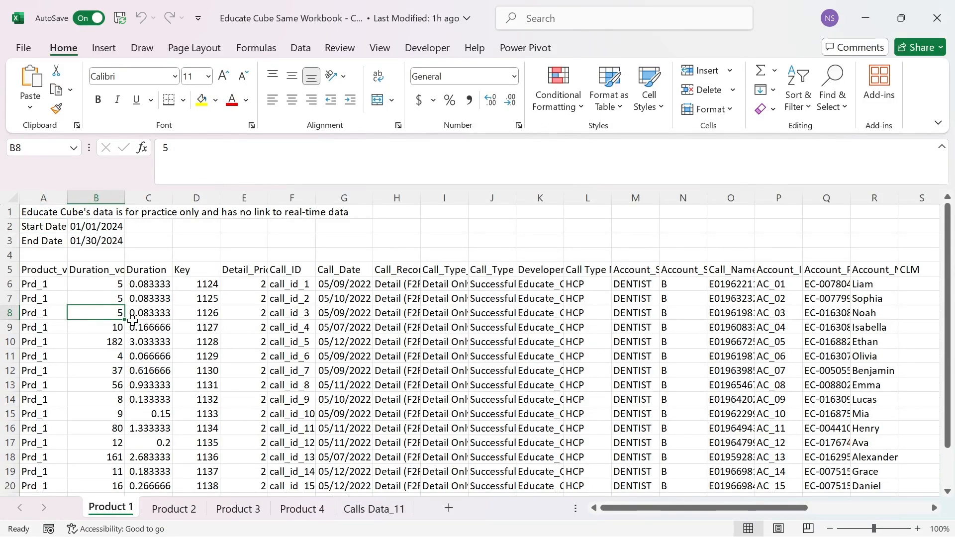
Step: Launch the Power Query Editor from the Educate Cube Same Workbook - Copy file
{"action": "left_click", "coordinate": [304, 52]}
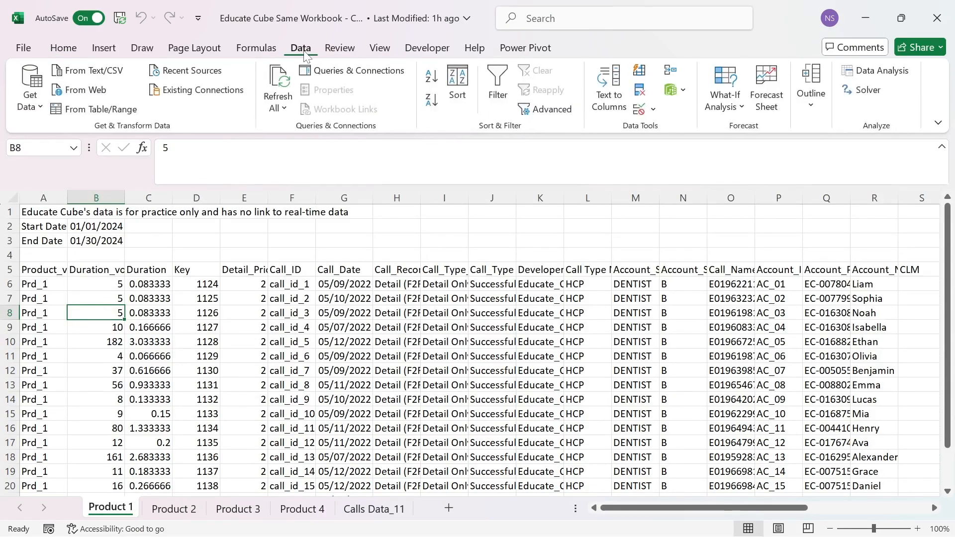
{"action": "left_click", "coordinate": [35, 102]}
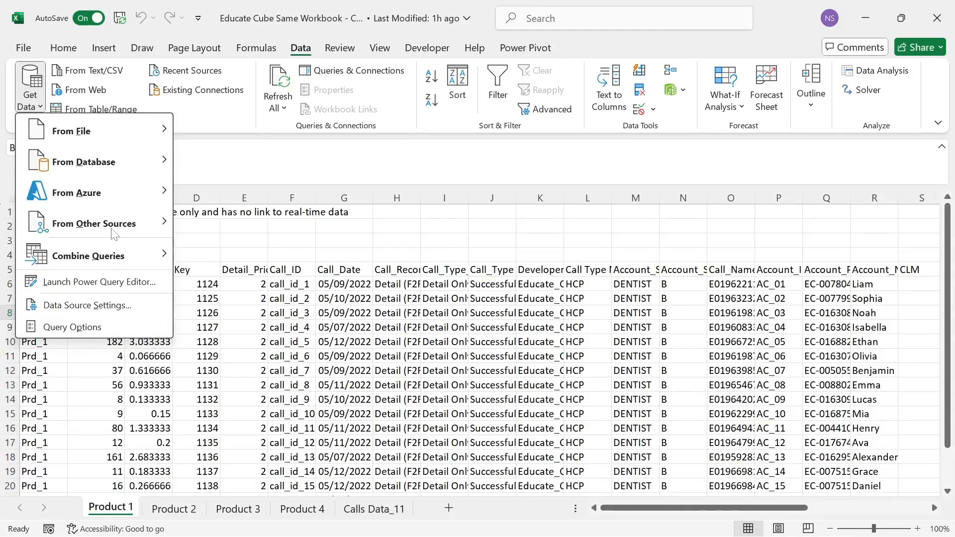
{"action": "mouse_move", "coordinate": [163, 131]}
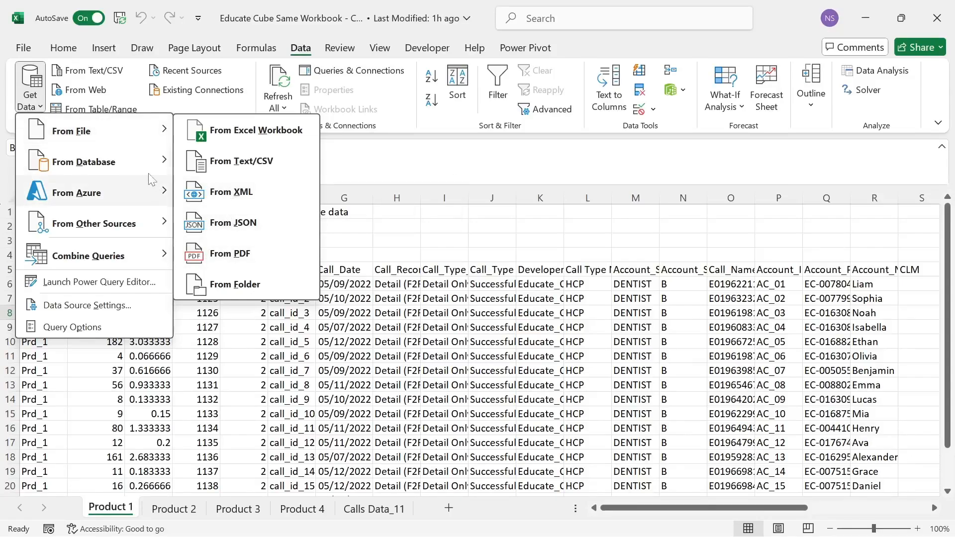
{"action": "mouse_move", "coordinate": [151, 232]}
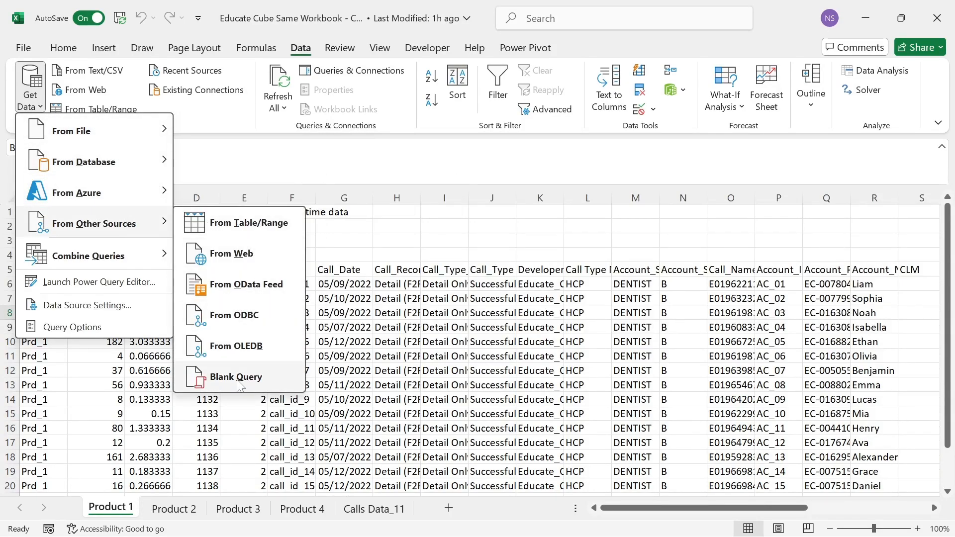
{"action": "left_click", "coordinate": [124, 284]}
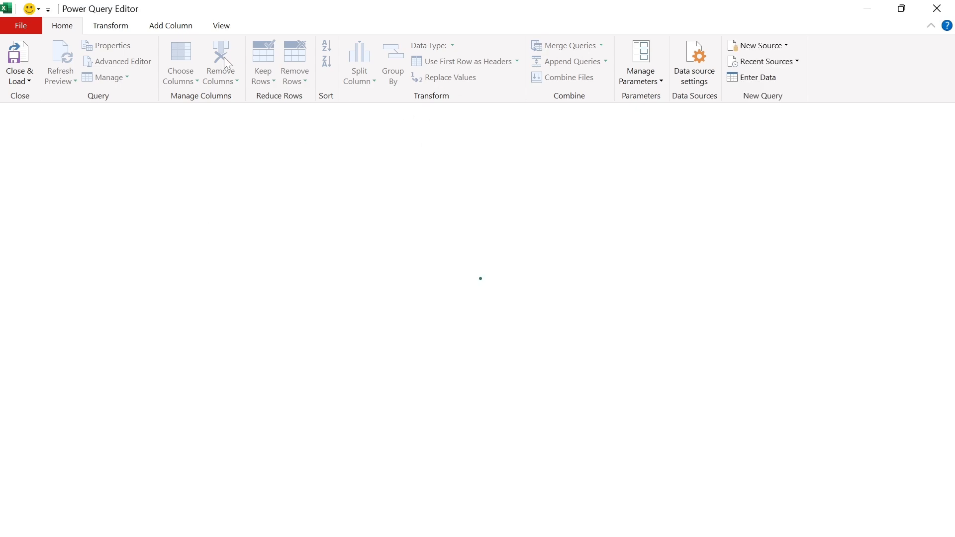
Step: Try a blank query with the formula =Excel.CurrentWorkbook(), and close the Power Query Editor discarding the changes
{"action": "left_click", "coordinate": [786, 46]}
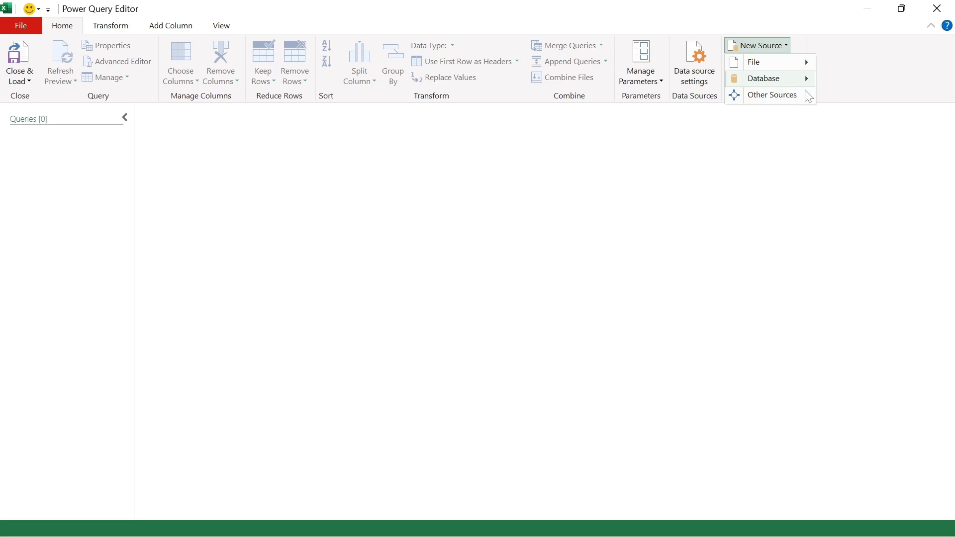
{"action": "mouse_move", "coordinate": [812, 100]}
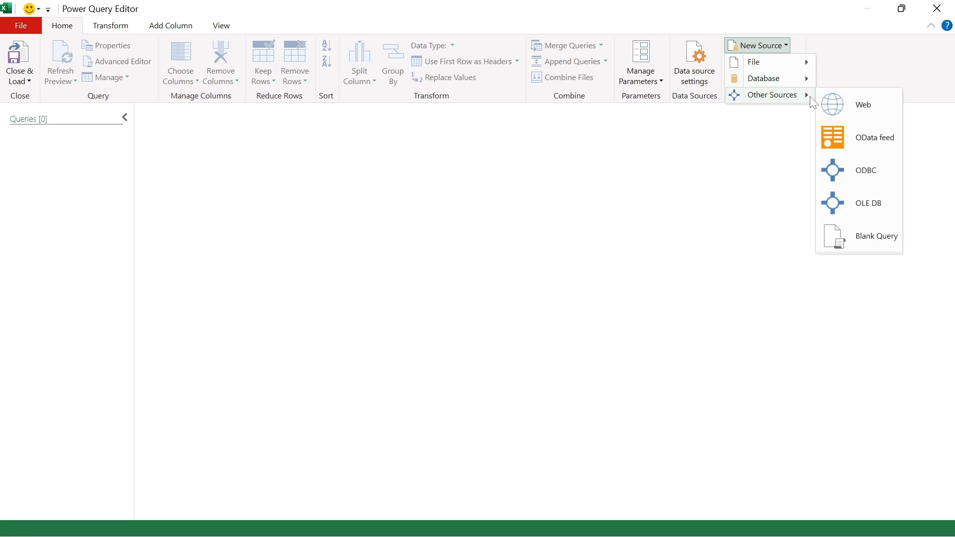
{"action": "left_click", "coordinate": [876, 242]}
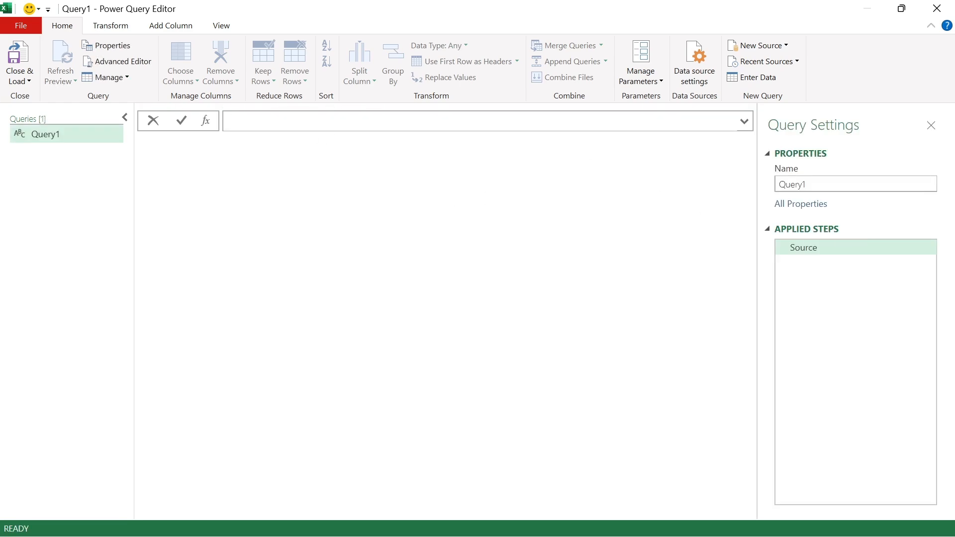
{"action": "type", "text": "=Excel"}
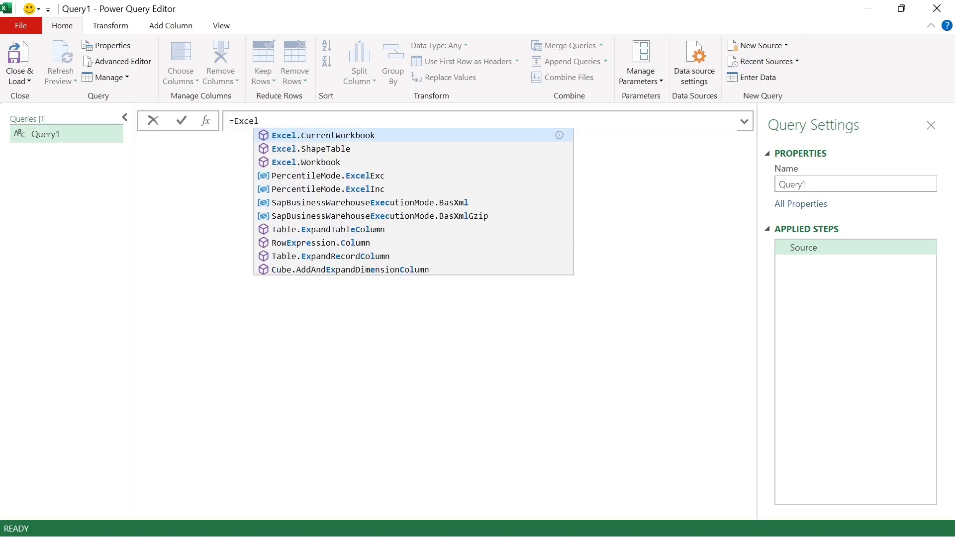
{"action": "key", "text": "Tab"}
{"action": "type", "text": "()"}
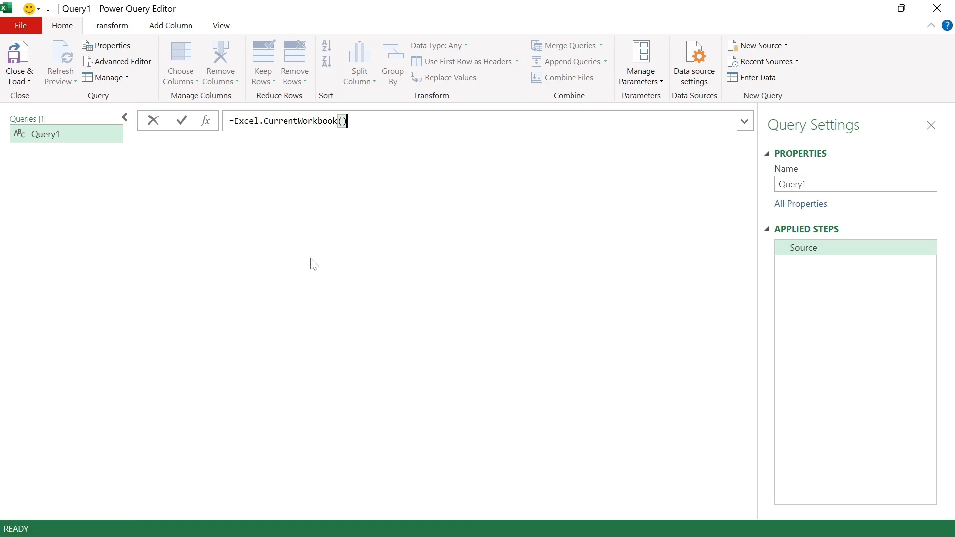
{"action": "key", "text": "Return"}
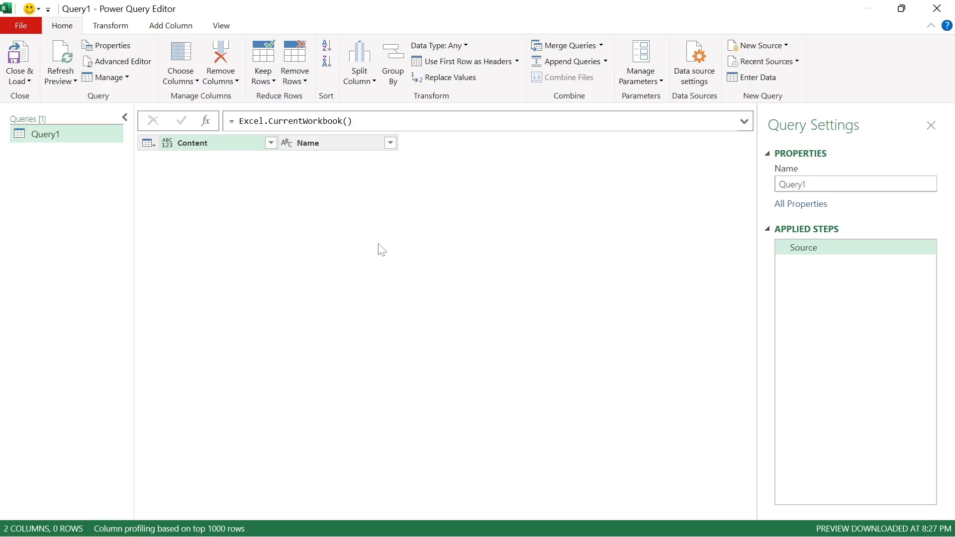
{"action": "left_click", "coordinate": [937, 8]}
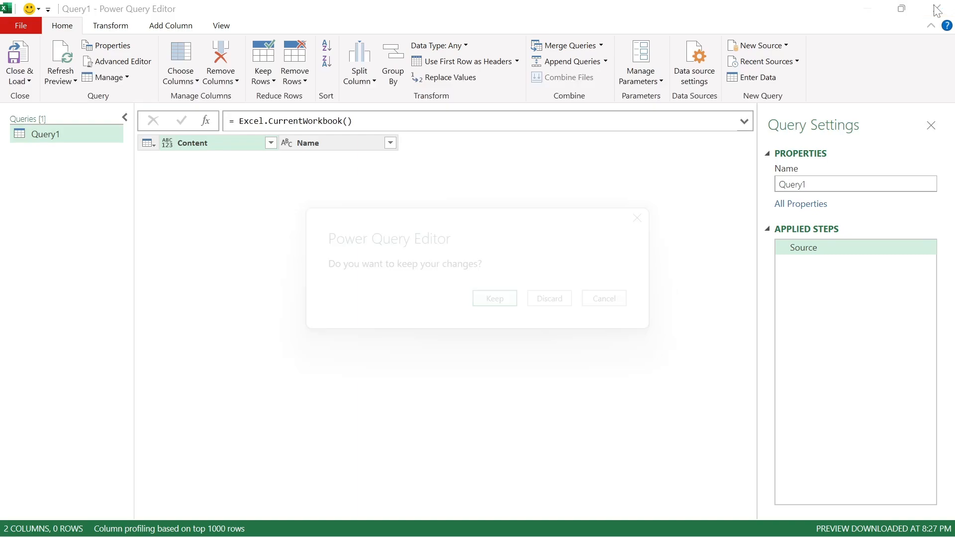
{"action": "left_click", "coordinate": [548, 299]}
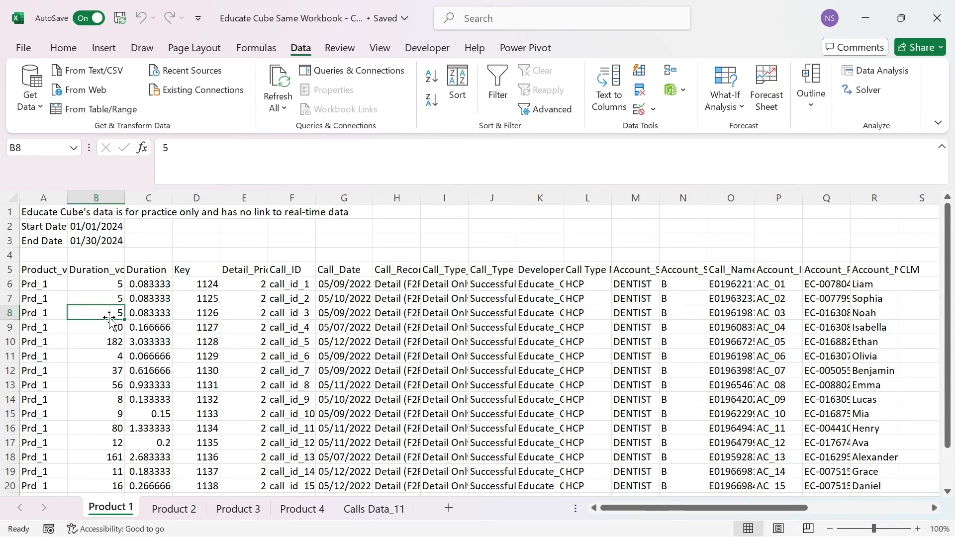
Step: Convert the data range A5:AD23 on the Product 1 sheet into a table with headers
{"action": "left_click", "coordinate": [79, 275]}
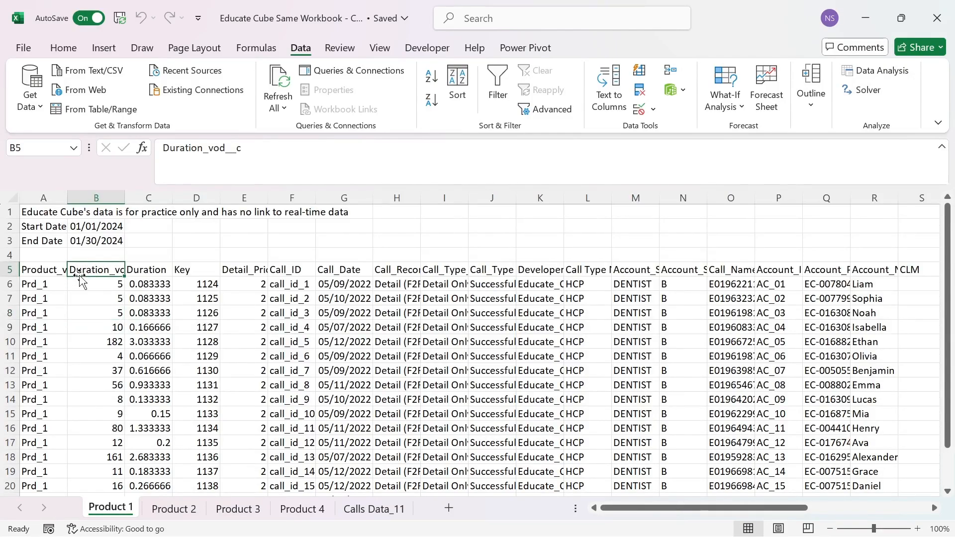
{"action": "key", "text": "ctrl+a"}
{"action": "scroll", "coordinate": [79, 275], "scroll_direction": "down", "scroll_amount": 1}
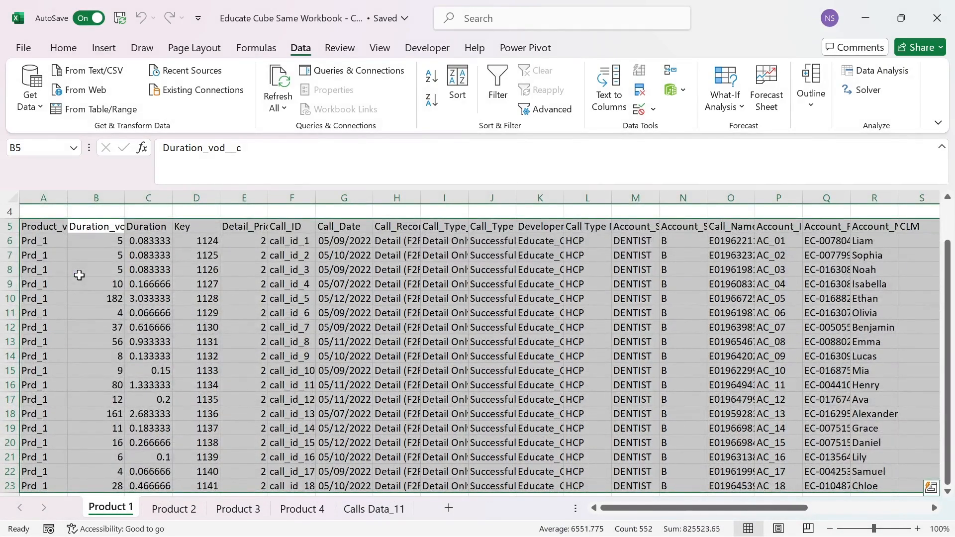
{"action": "key", "text": "ctrl+t"}
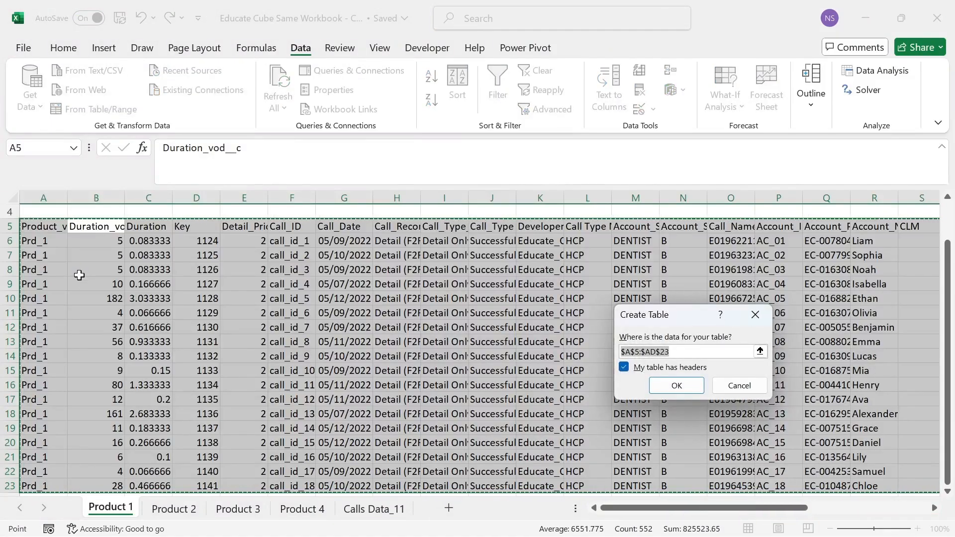
{"action": "left_click", "coordinate": [685, 386]}
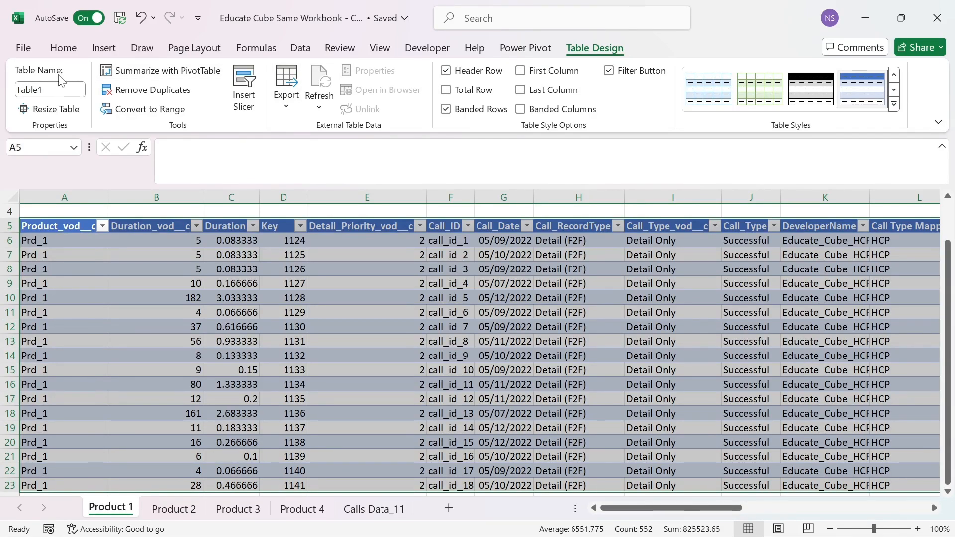
Step: Name the table on the Product 1 sheet Product_1
{"action": "left_click", "coordinate": [50, 89]}
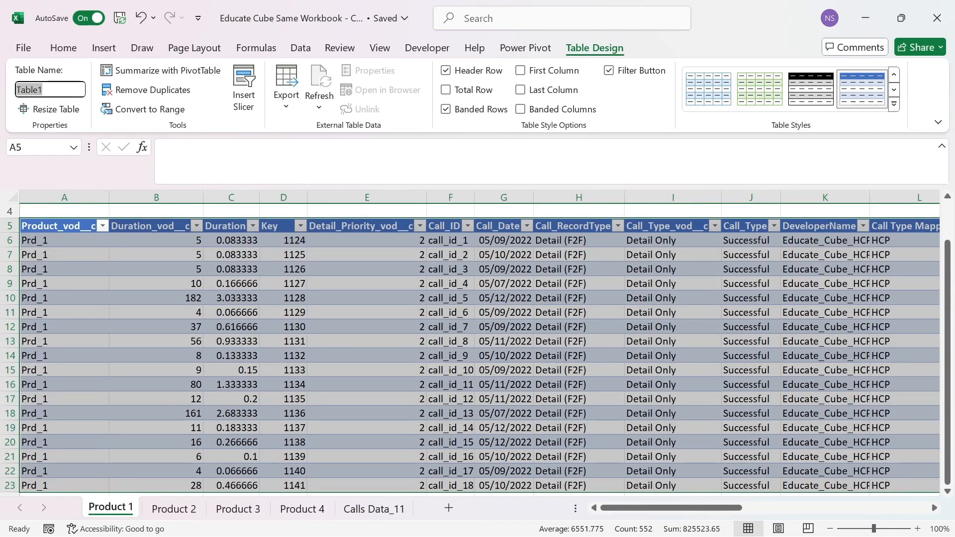
{"action": "type", "text": "Producxt"}
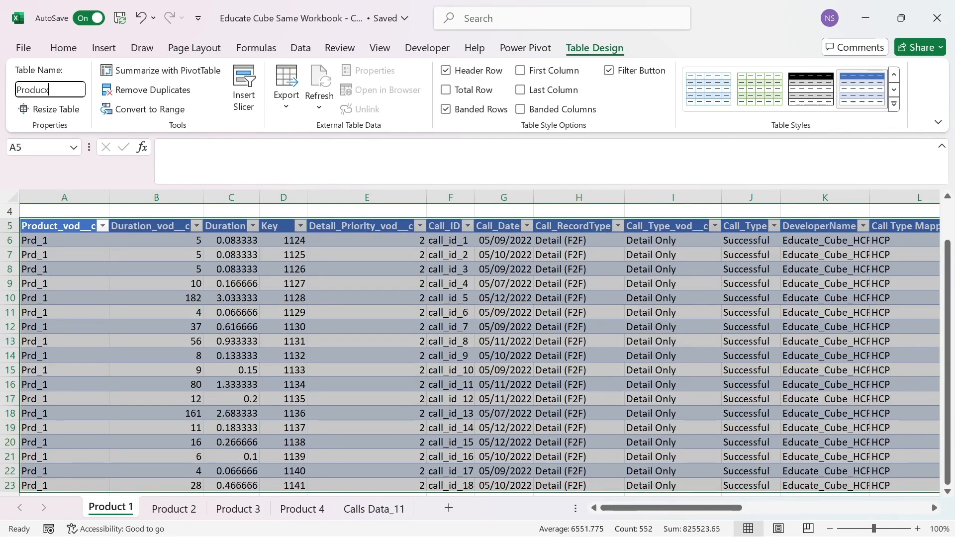
{"action": "key", "text": "BackSpace"}
{"action": "key", "text": "BackSpace"}
{"action": "type", "text": "t_1"}
{"action": "key", "text": "Return"}
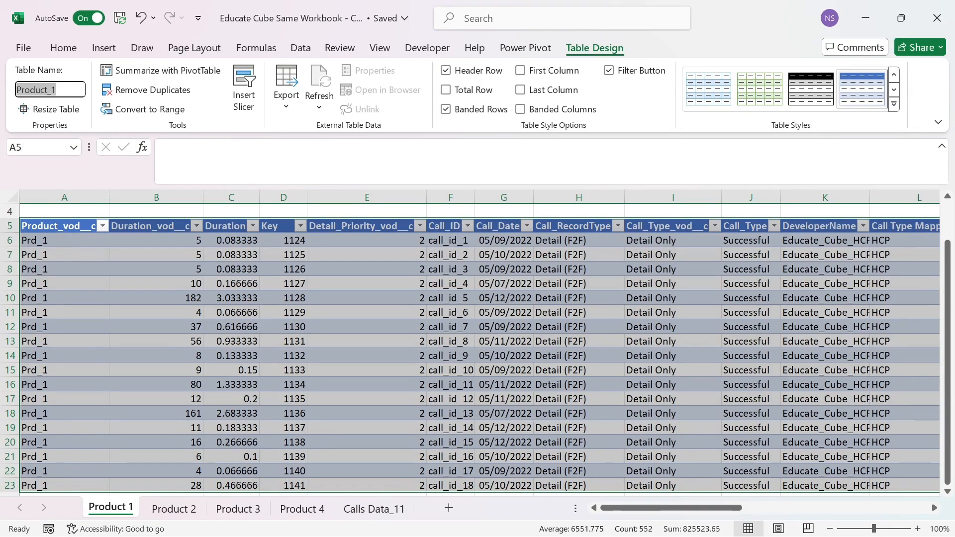
{"action": "key", "text": "Return"}
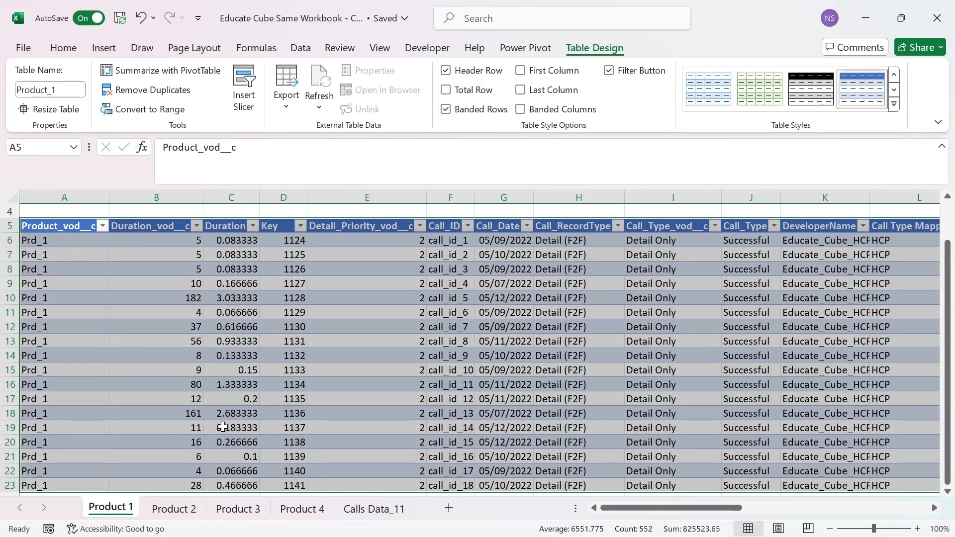
Step: Convert the data range A5:AD23 on the Product 2 sheet into a table with headers
{"action": "left_click", "coordinate": [184, 508]}
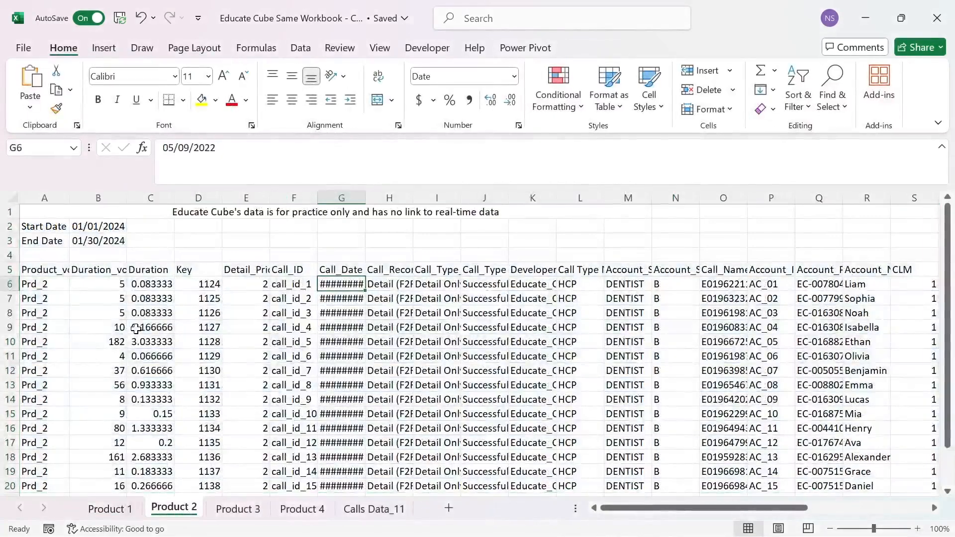
{"action": "left_click", "coordinate": [136, 328]}
{"action": "key", "text": "ctrl+a"}
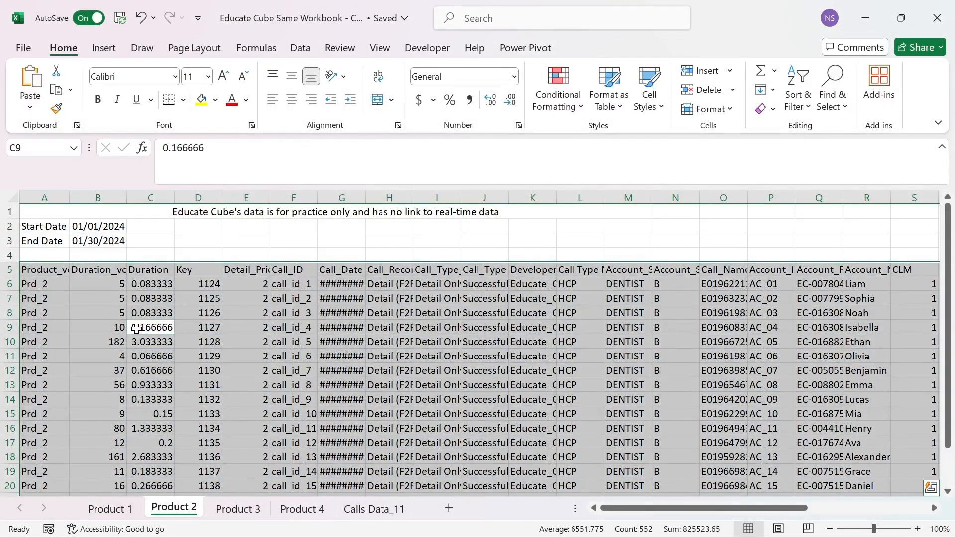
{"action": "key", "text": "ctrl+t"}
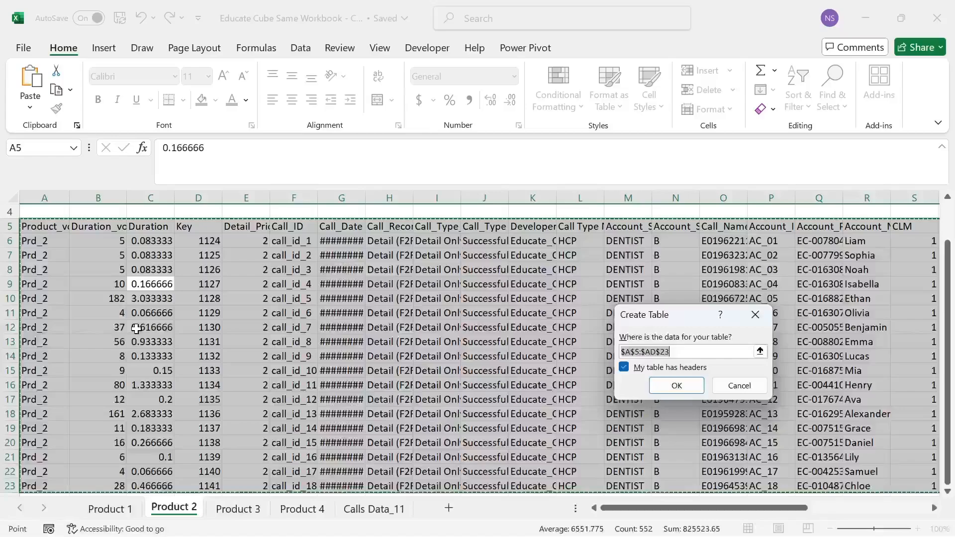
{"action": "left_click", "coordinate": [677, 386]}
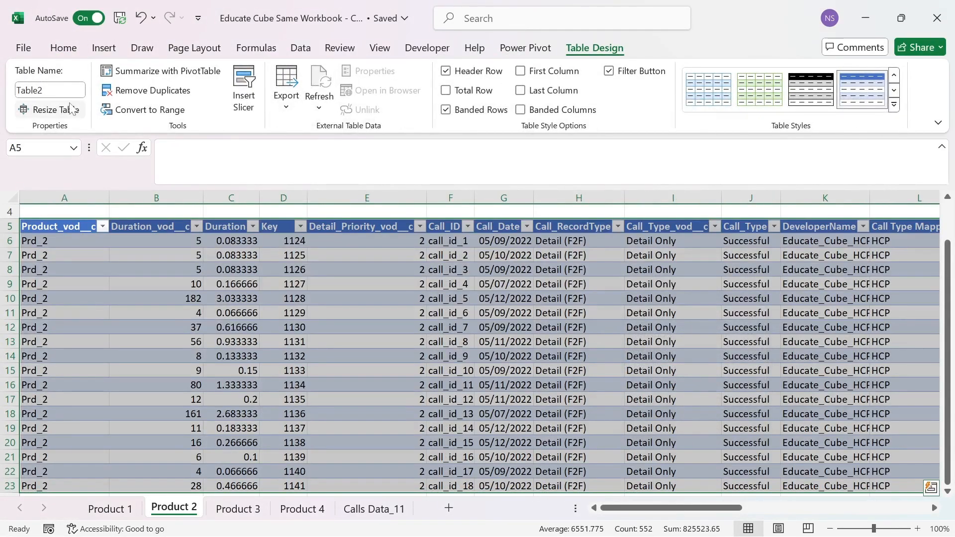
Step: Name the table on the Product 2 sheet Product_2
{"action": "left_click", "coordinate": [64, 92]}
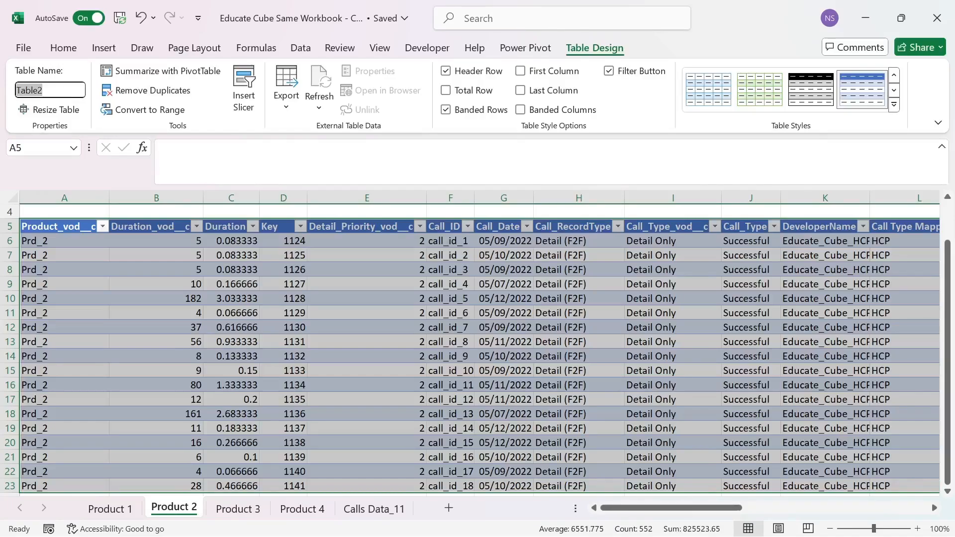
{"action": "type", "text": "Product_1"}
{"action": "key", "text": "Return"}
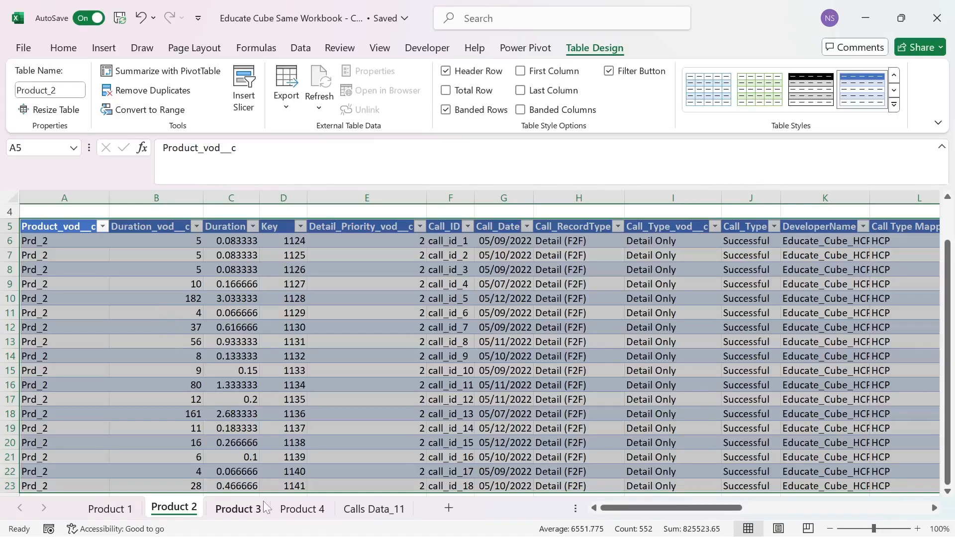
Step: Convert the data range A5:AD23 on the Product 3 sheet into a table with headers
{"action": "left_click", "coordinate": [247, 512]}
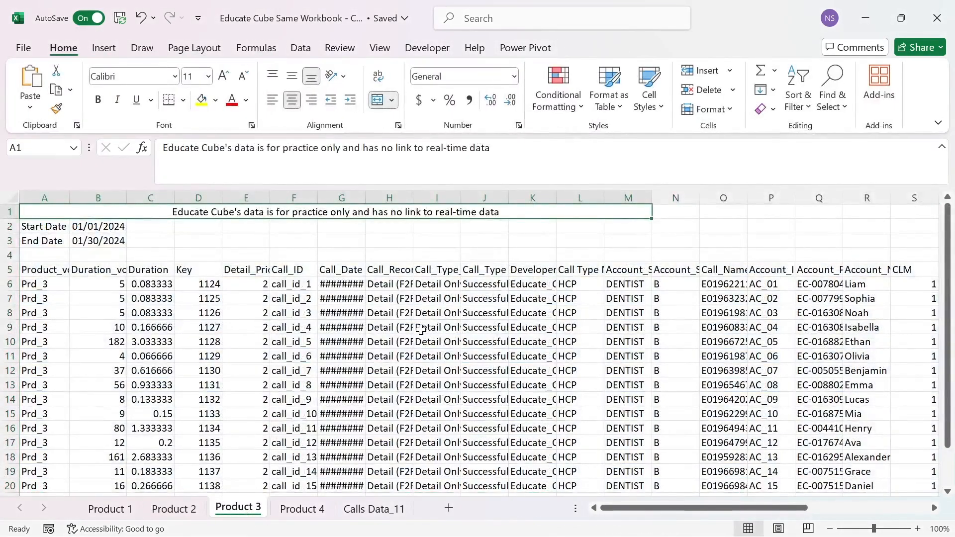
{"action": "left_click", "coordinate": [421, 329]}
{"action": "key", "text": "ctrl+a"}
{"action": "key", "text": "ctrl+a"}
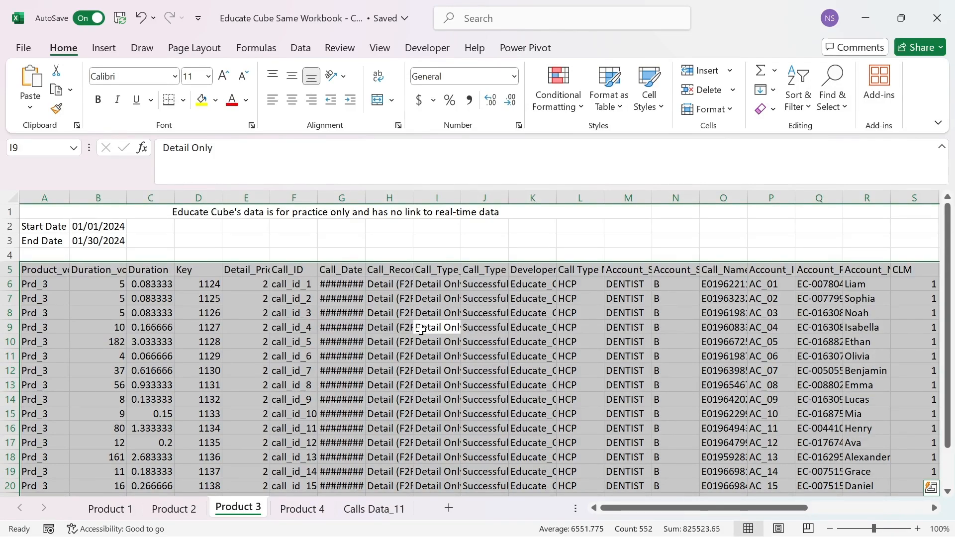
{"action": "key", "text": "ctrl+t"}
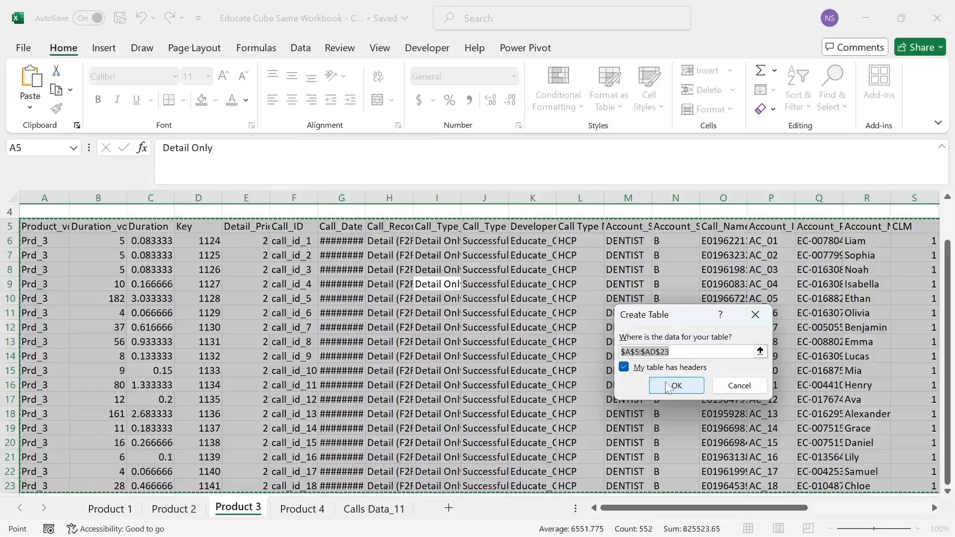
{"action": "left_click", "coordinate": [701, 384]}
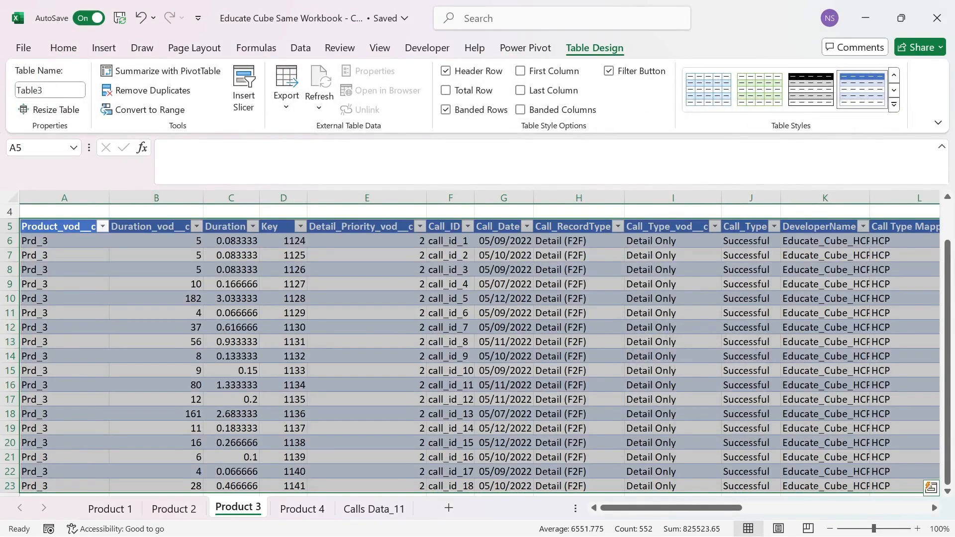
Step: Name the table on the Product 3 sheet Product_3
{"action": "left_click", "coordinate": [50, 91]}
{"action": "type", "text": "Product_"}
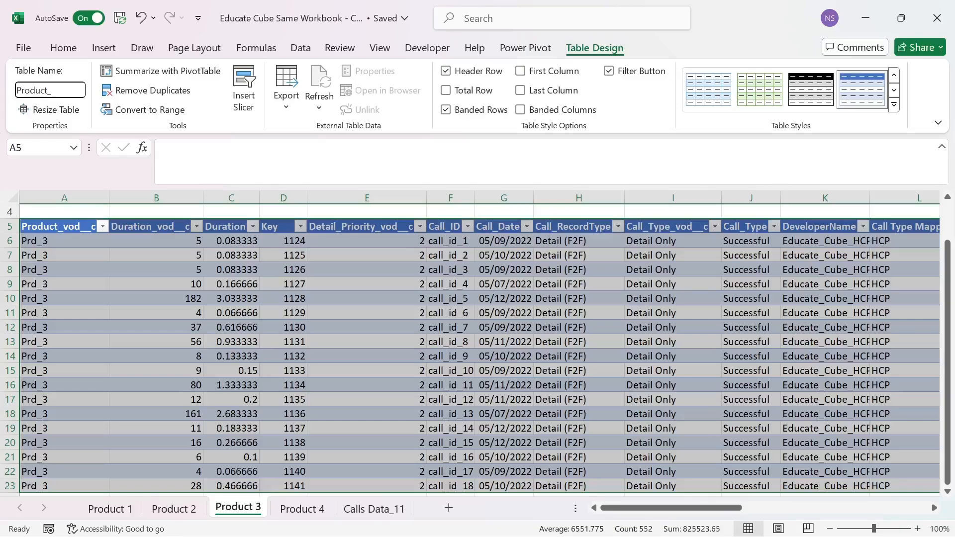
{"action": "type", "text": "3"}
{"action": "key", "text": "Return"}
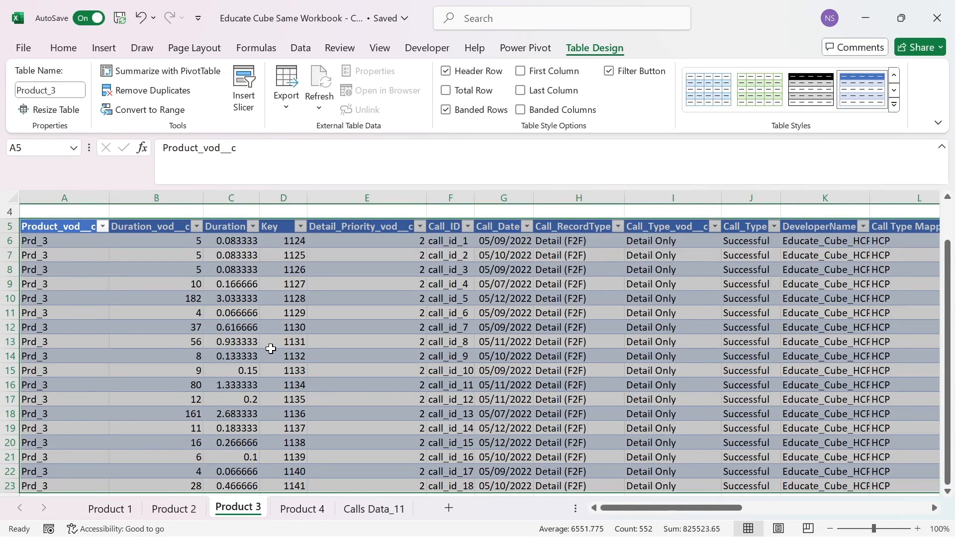
Step: Convert the data range A5:AD23 on the Product 4 sheet into a table with headers
{"action": "left_click", "coordinate": [301, 510]}
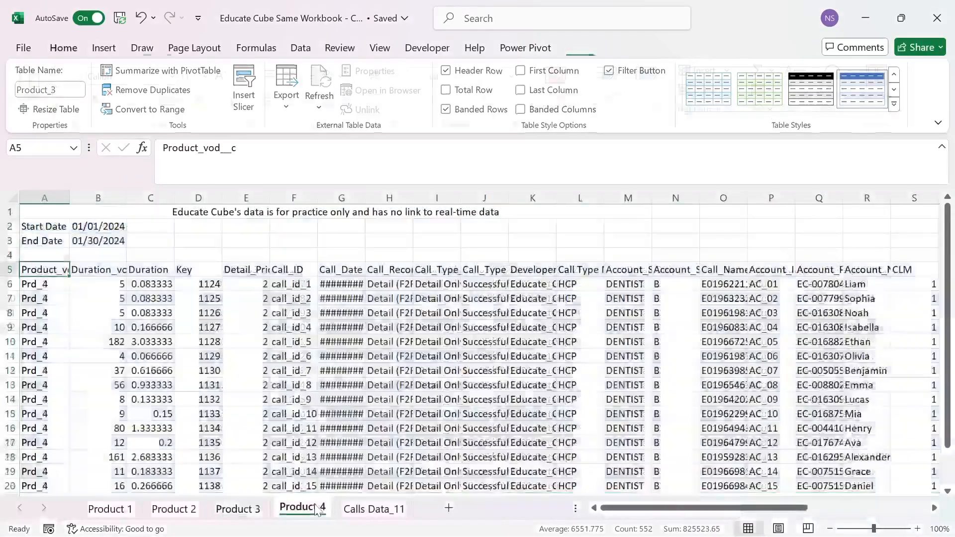
{"action": "left_click", "coordinate": [275, 288]}
{"action": "key", "text": "ctrl+a"}
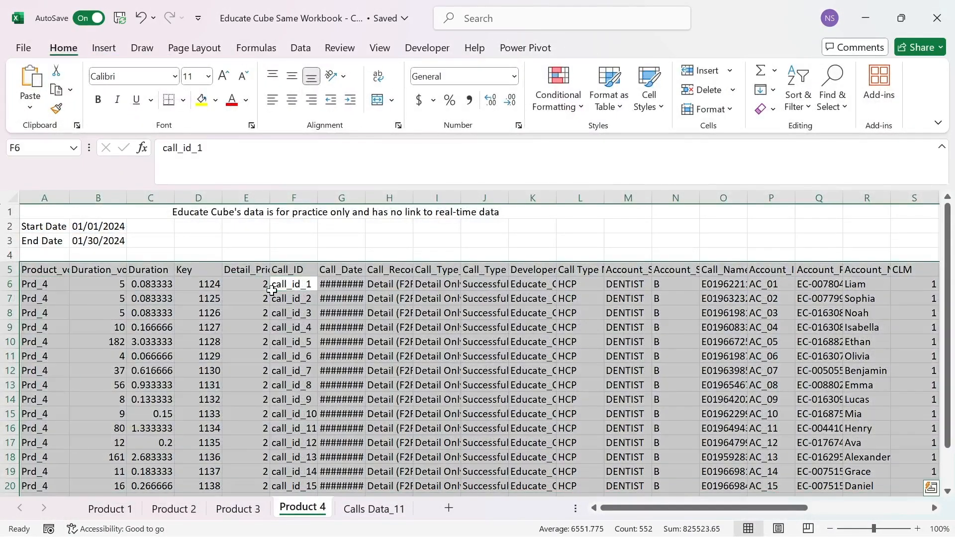
{"action": "key", "text": "ctrl+t"}
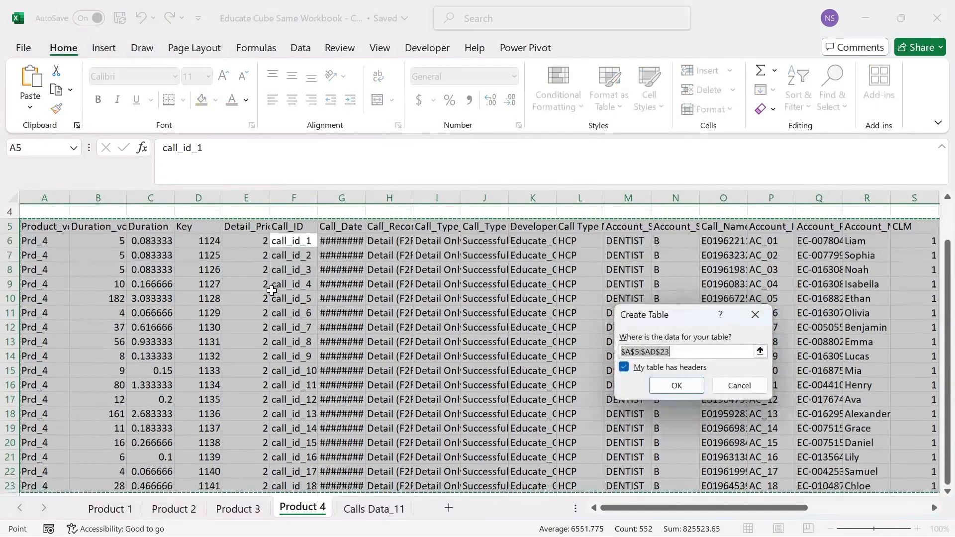
{"action": "left_click", "coordinate": [675, 387]}
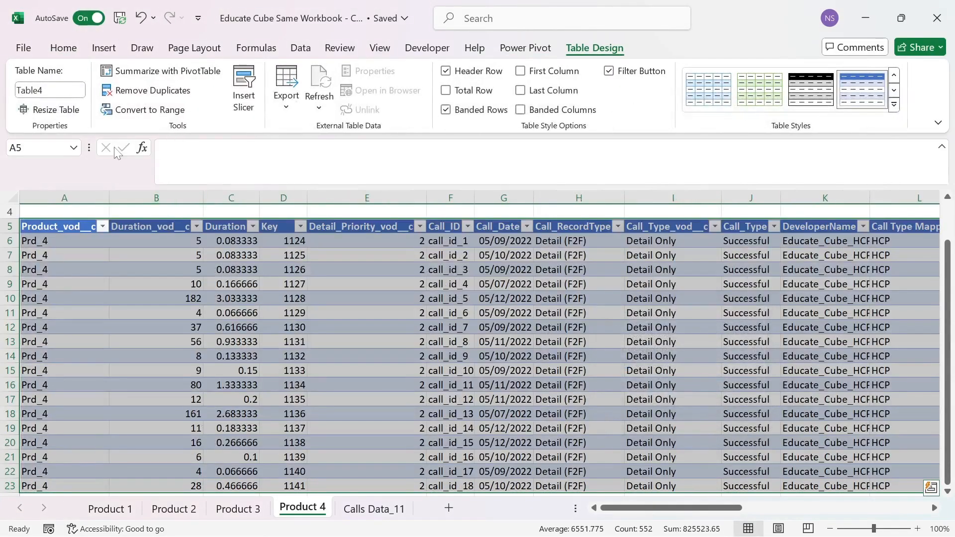
Step: Name the table on the Product 4 sheet Product_4
{"action": "left_click", "coordinate": [64, 91]}
{"action": "type", "text": "Product_1"}
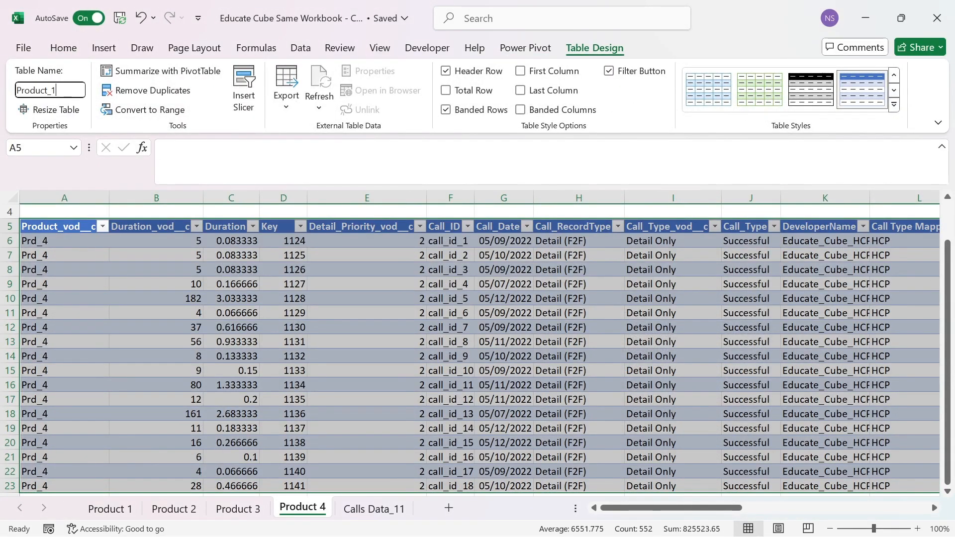
{"action": "key", "text": "BackSpace"}
{"action": "type", "text": "4"}
{"action": "key", "text": "Return"}
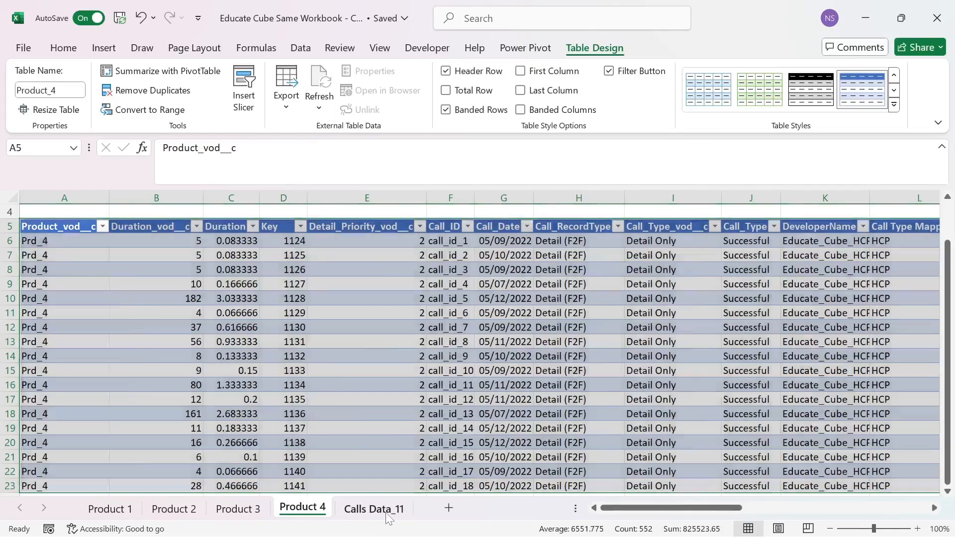
Step: Convert the data range A5:AD23 on the Calls Data_11 sheet into a table with headers
{"action": "left_click", "coordinate": [374, 515]}
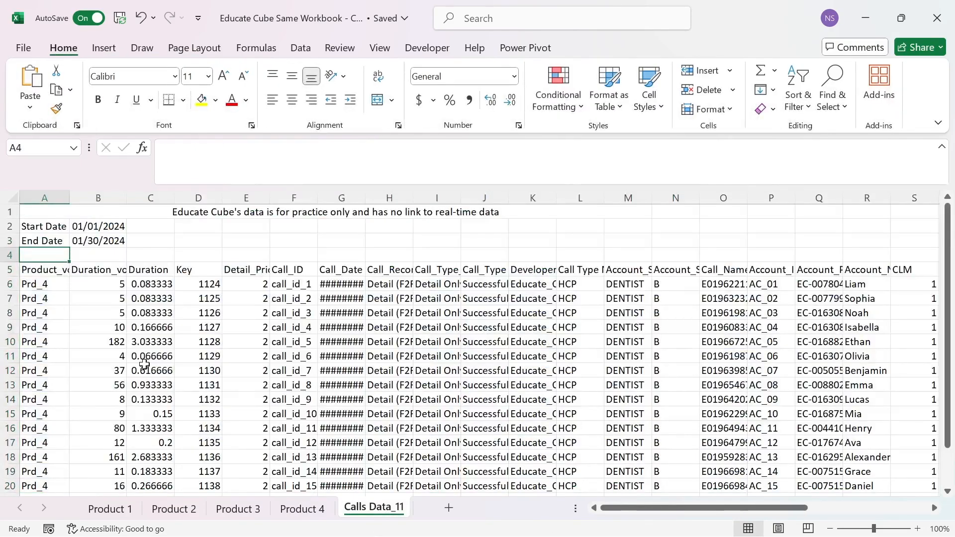
{"action": "key", "text": "Down"}
{"action": "key", "text": "ctrl+shift+Right"}
{"action": "key", "text": "ctrl+shift+Down"}
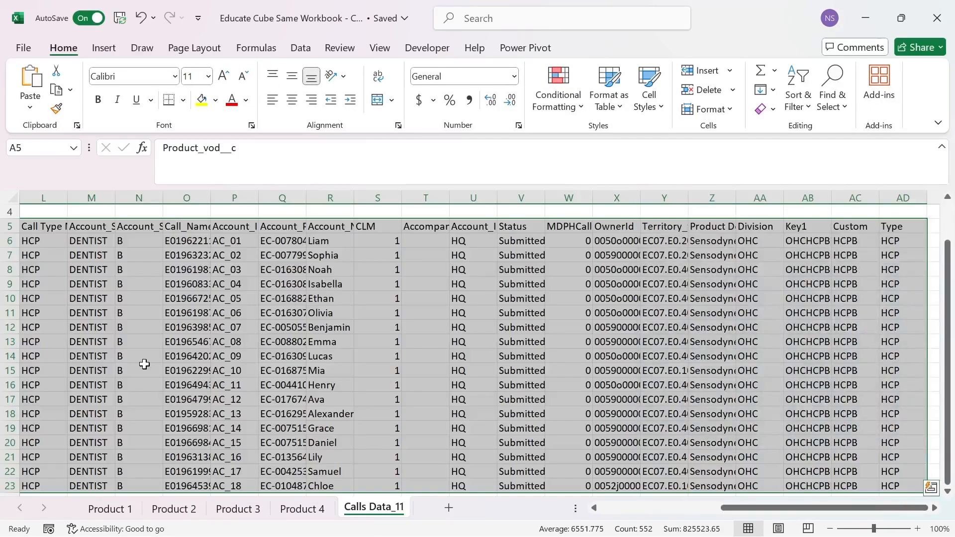
{"action": "key", "text": "ctrl+t"}
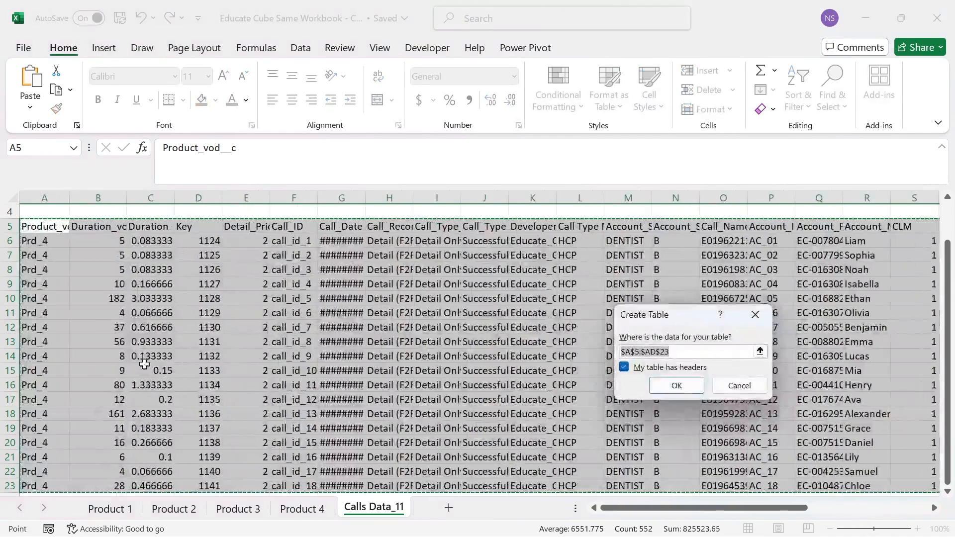
{"action": "left_click", "coordinate": [669, 386]}
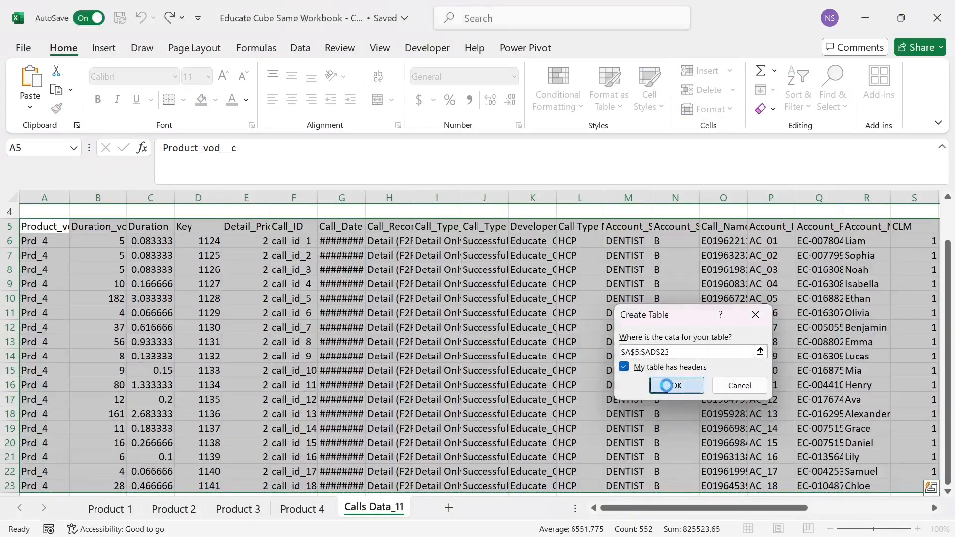
Step: Name the table on the Calls Data_11 sheet Calls_1
{"action": "left_click", "coordinate": [49, 90]}
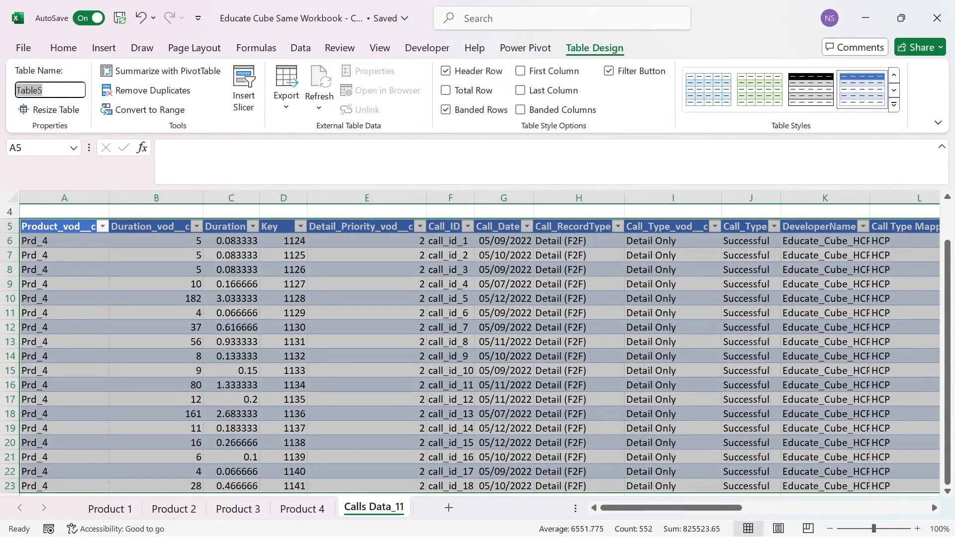
{"action": "type", "text": "Product_1"}
{"action": "key", "text": "BackSpace"}
{"action": "key", "text": "ctrl+a"}
{"action": "type", "text": "cal"}
{"action": "key", "text": "BackSpace"}
{"action": "key", "text": "BackSpace"}
{"action": "key", "text": "BackSpace"}
{"action": "type", "text": "ca"}
{"action": "key", "text": "BackSpace"}
{"action": "key", "text": "BackSpace"}
{"action": "key", "text": "BackSpace"}
{"action": "type", "text": "alls_1"}
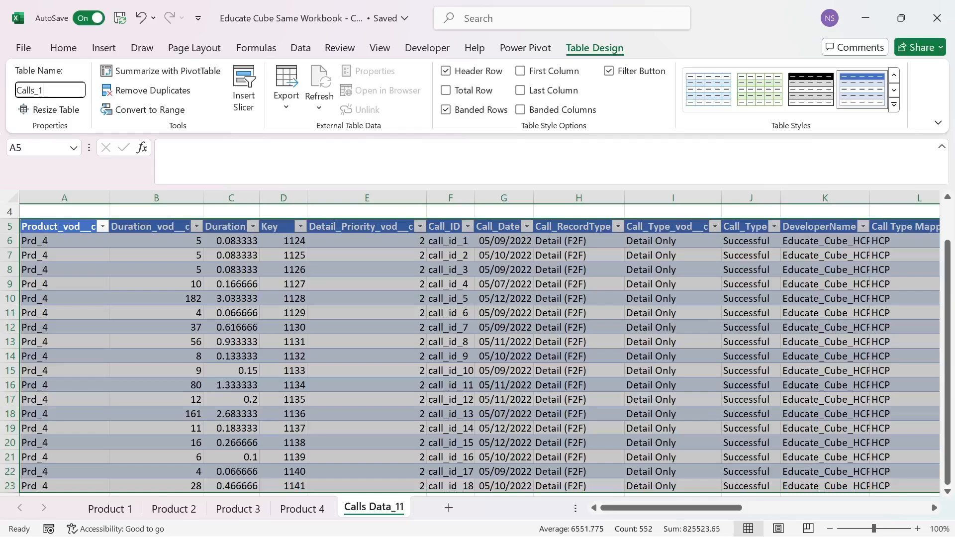
{"action": "key", "text": "Return"}
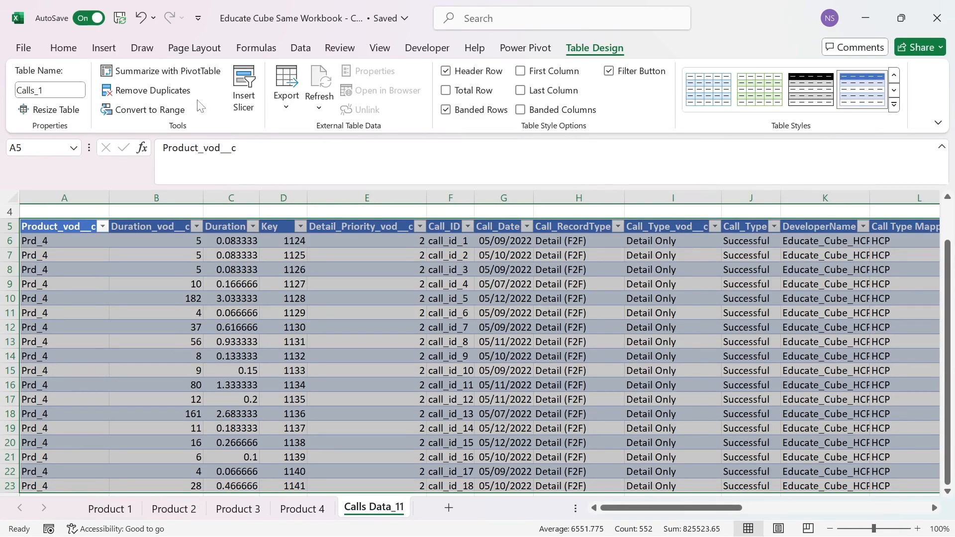
Step: Launch the Power Query Editor from the workbook and create a new blank query
{"action": "left_click", "coordinate": [302, 48]}
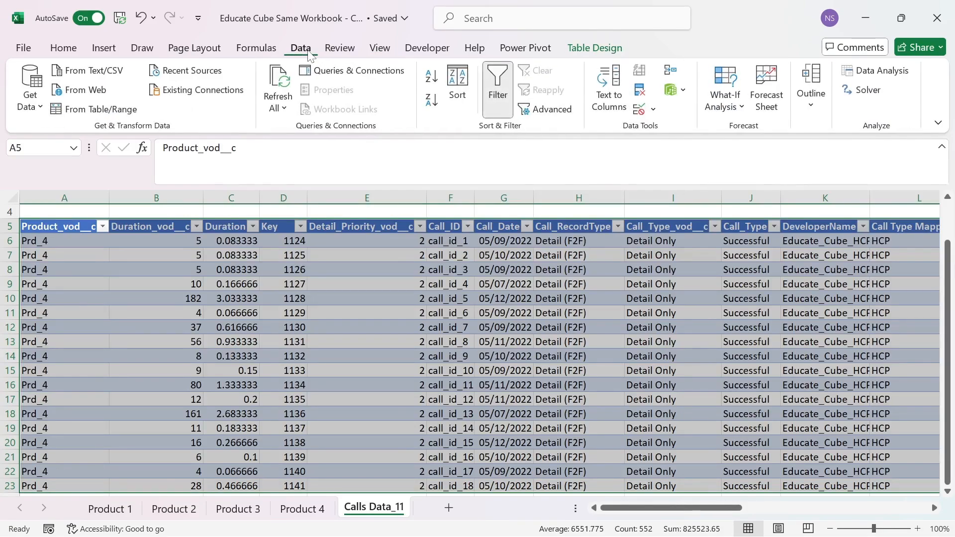
{"action": "left_click", "coordinate": [39, 110]}
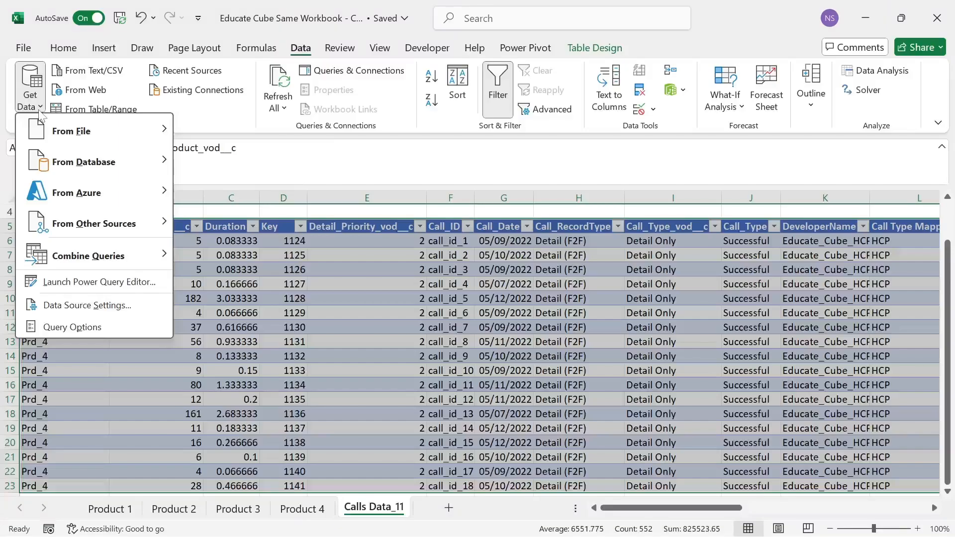
{"action": "left_click", "coordinate": [117, 283]}
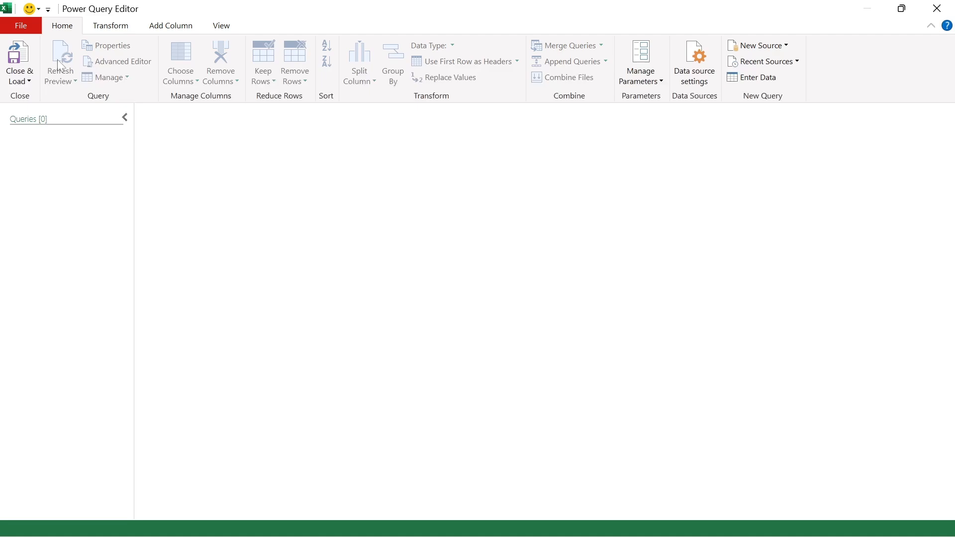
{"action": "left_click", "coordinate": [785, 45]}
{"action": "mouse_move", "coordinate": [790, 62]}
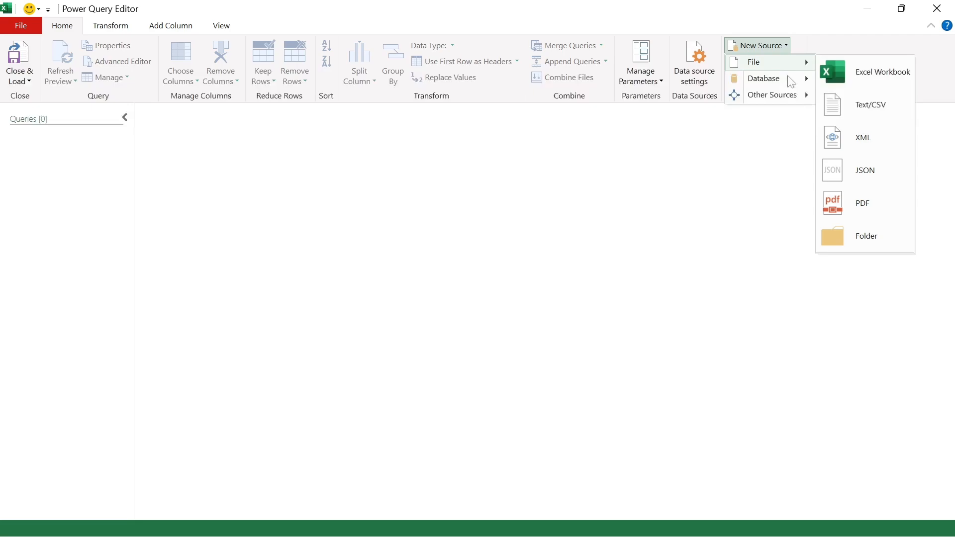
{"action": "mouse_move", "coordinate": [791, 94]}
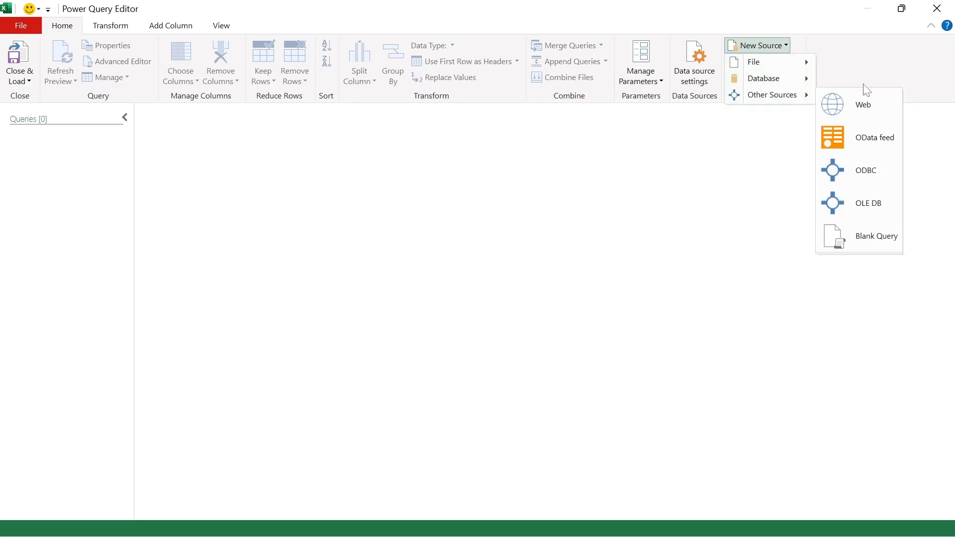
{"action": "left_click", "coordinate": [869, 244]}
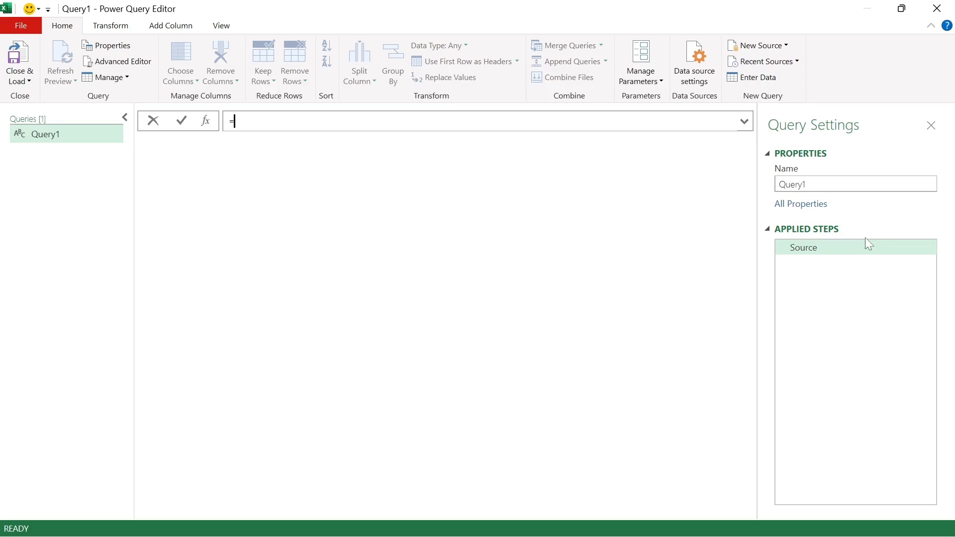
Step: Set the blank query's source formula to = Excel.CurrentWorkbook() to list the workbook's tables
{"action": "type", "text": "Excel.CurrentWorkbook"}
{"action": "key", "text": "Return"}
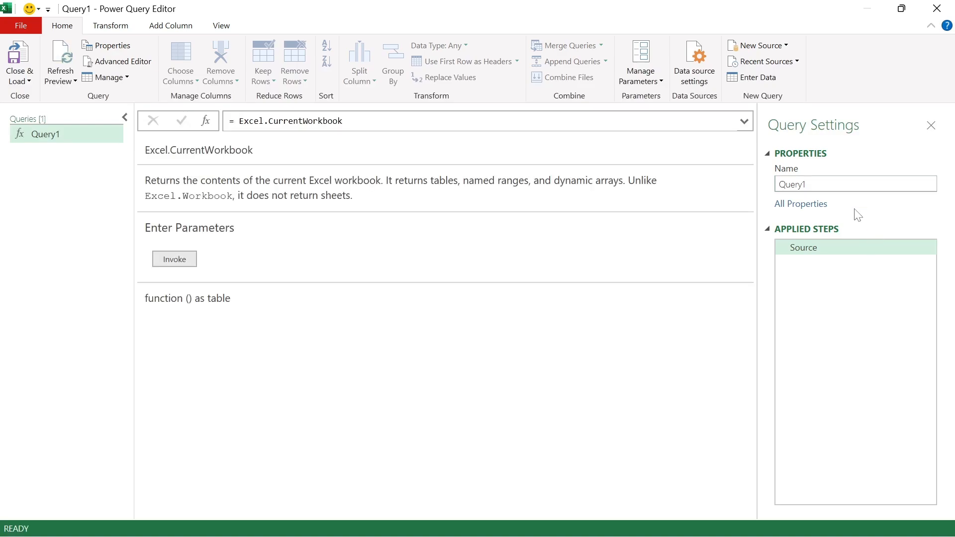
{"action": "left_click", "coordinate": [344, 121]}
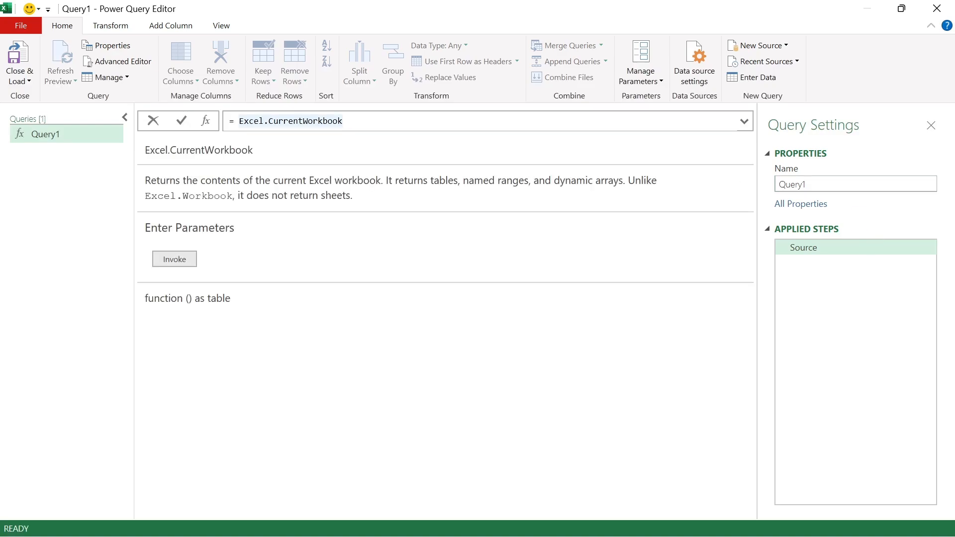
{"action": "type", "text": "()"}
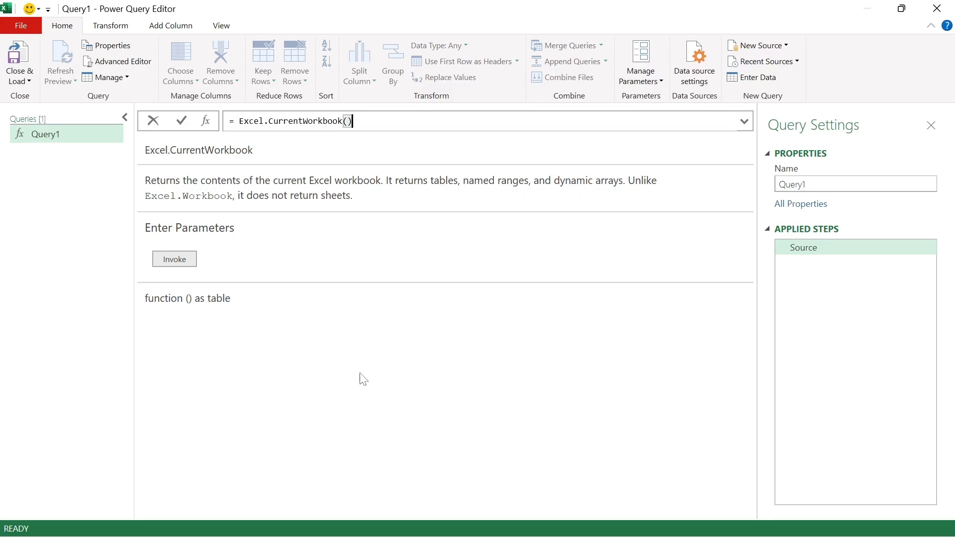
{"action": "key", "text": "Return"}
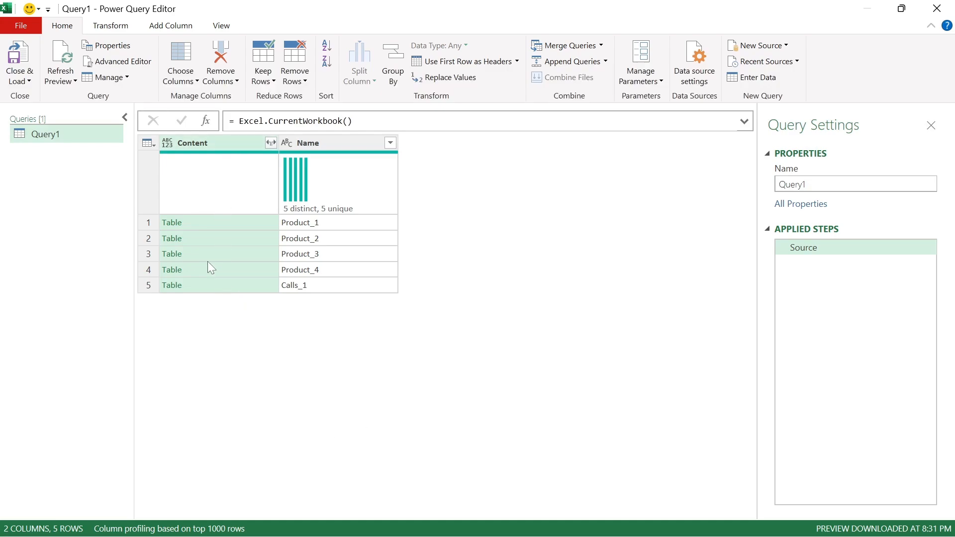
Step: Preview the Product_1 table's contents and filter the Name column to keep rows that contain Product
{"action": "left_click", "coordinate": [258, 222]}
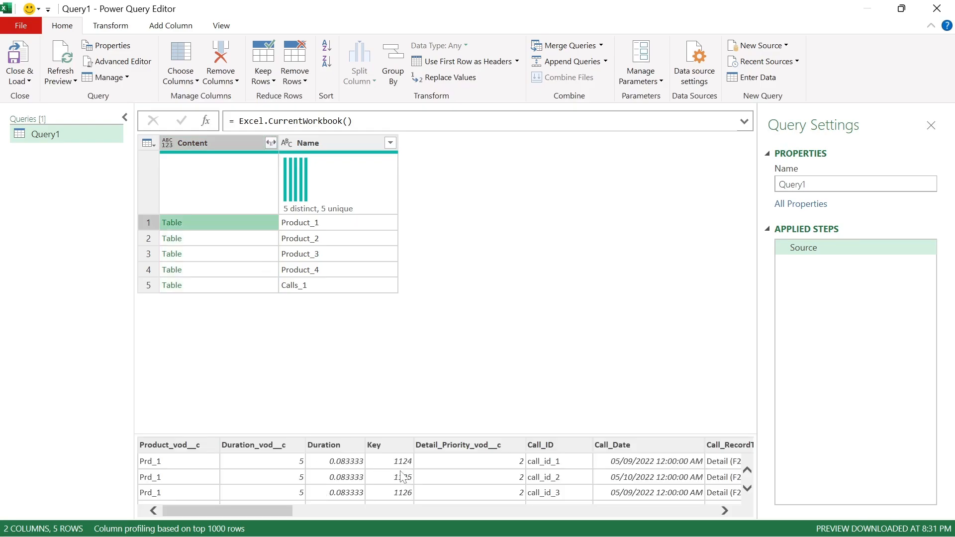
{"action": "left_click", "coordinate": [354, 223]}
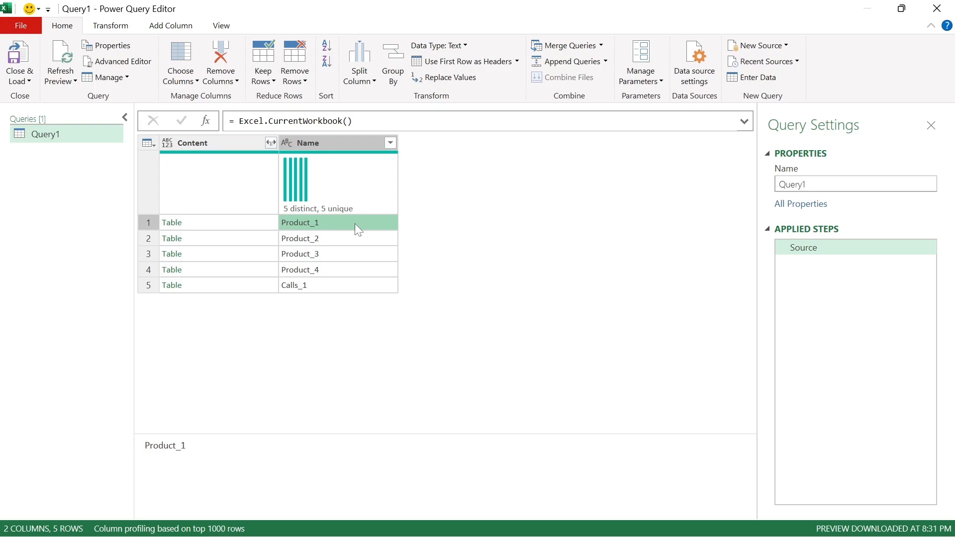
{"action": "left_click", "coordinate": [390, 144]}
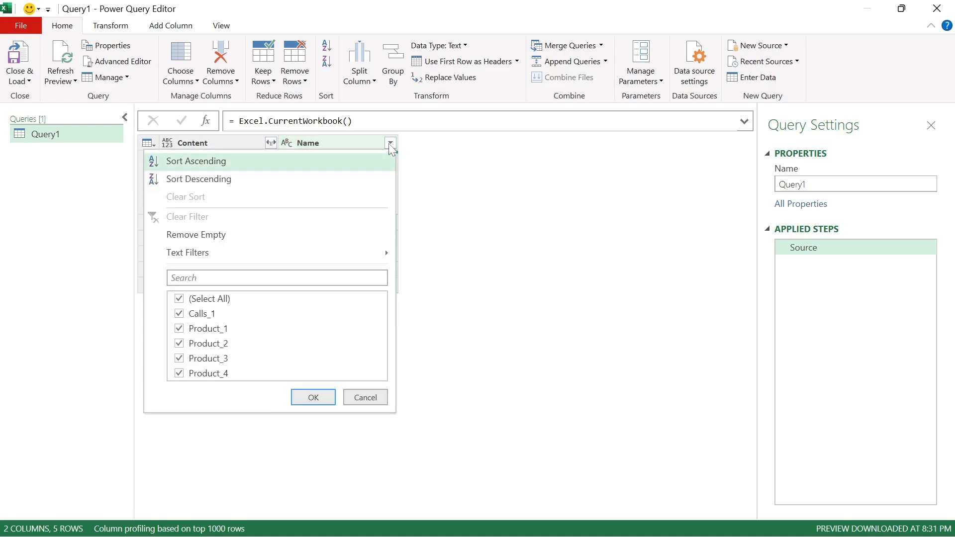
{"action": "mouse_move", "coordinate": [351, 259]}
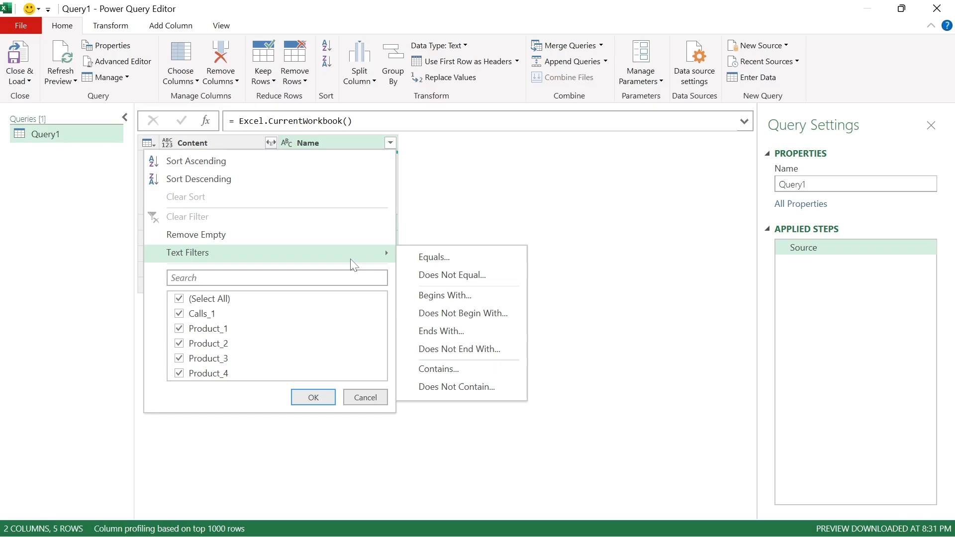
{"action": "left_click", "coordinate": [455, 373]}
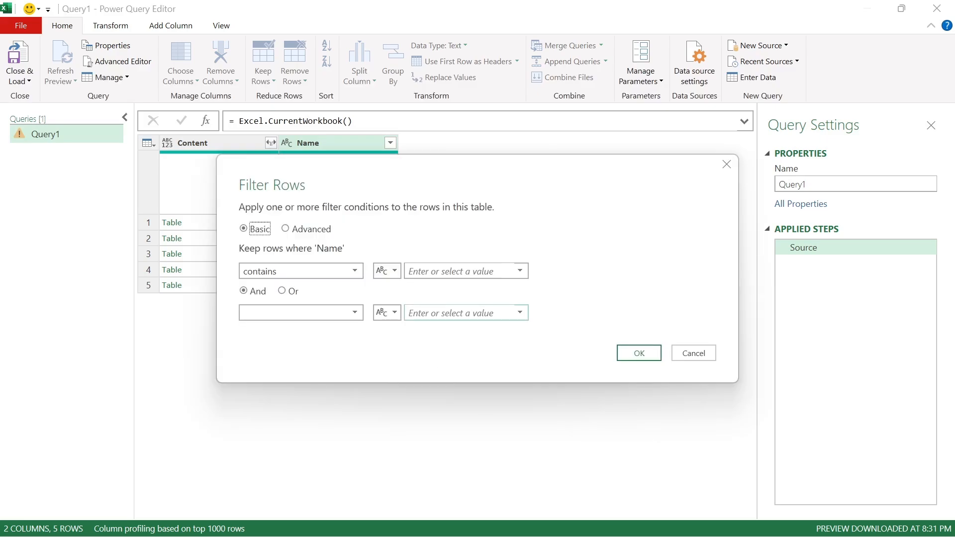
{"action": "type", "text": "Product"}
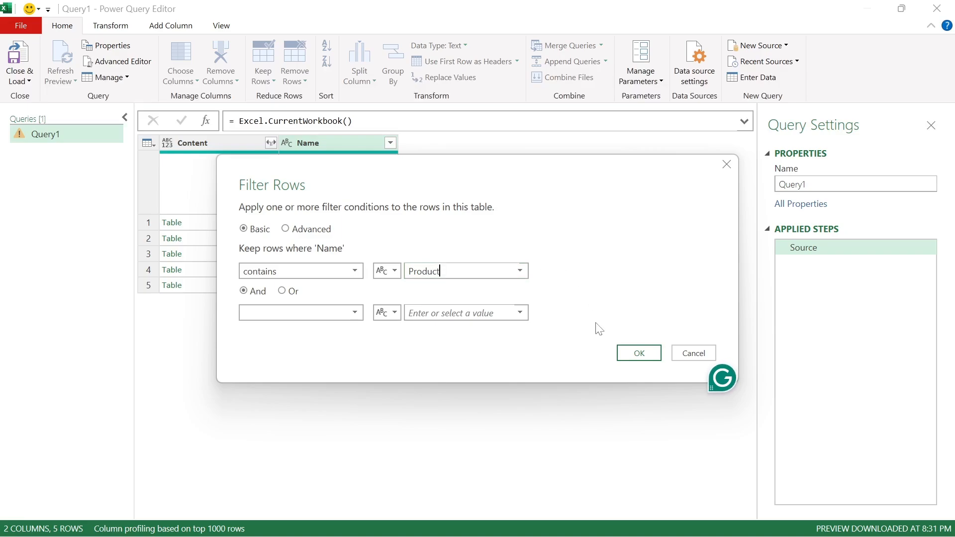
{"action": "left_click", "coordinate": [638, 354]}
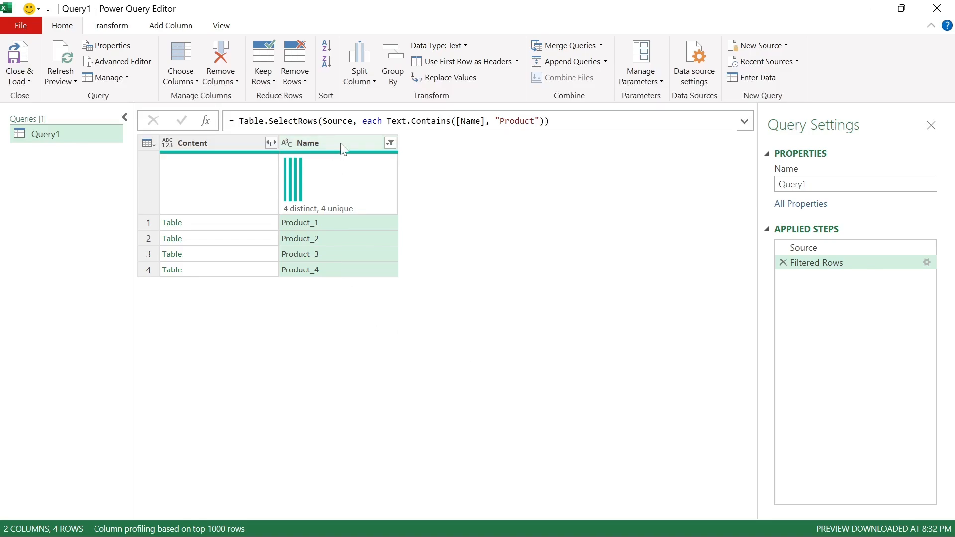
Step: Place the Name column before Content and expand all Content columns without the original column name as prefix
{"action": "left_click_drag", "start_coordinate": [325, 144], "coordinate": [245, 145]}
{"action": "left_click_drag", "start_coordinate": [215, 142], "coordinate": [215, 142]}
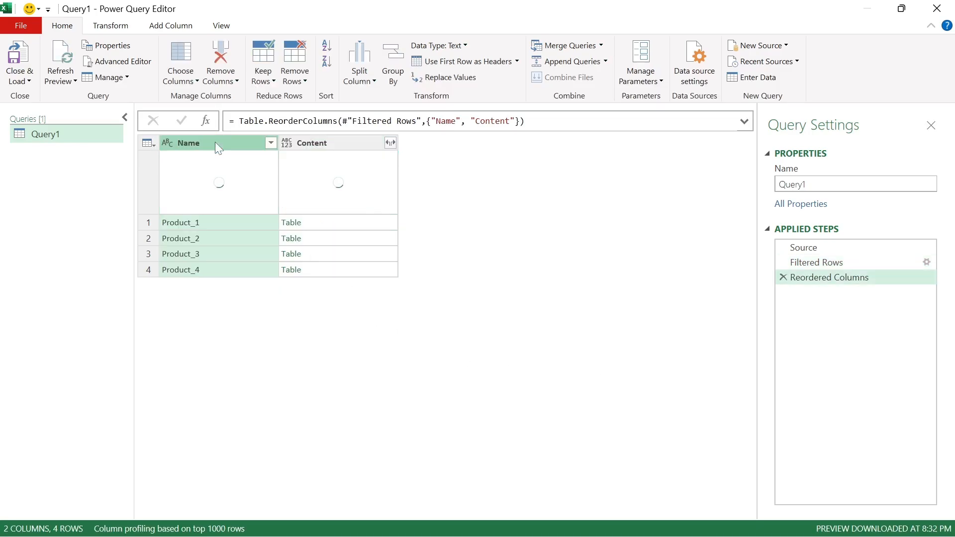
{"action": "left_click", "coordinate": [392, 145]}
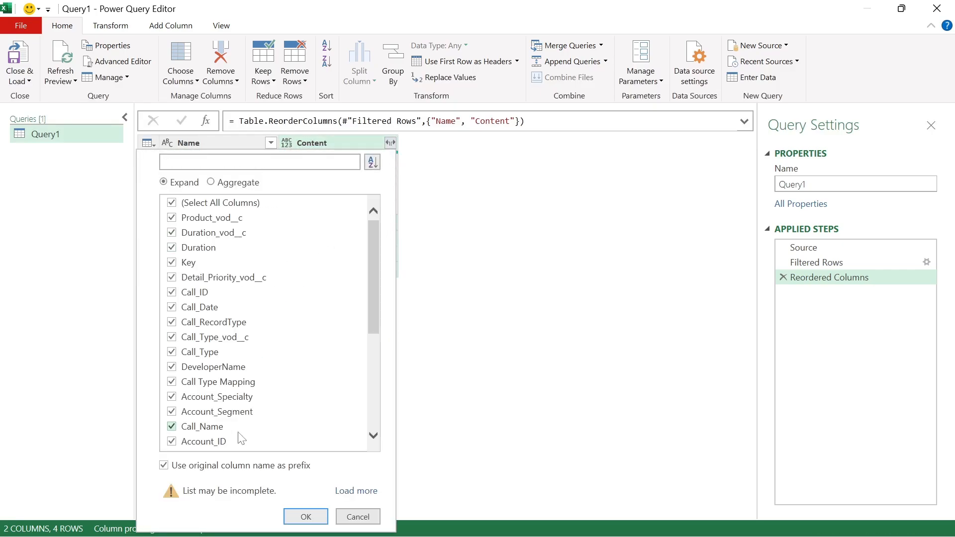
{"action": "left_click", "coordinate": [164, 465]}
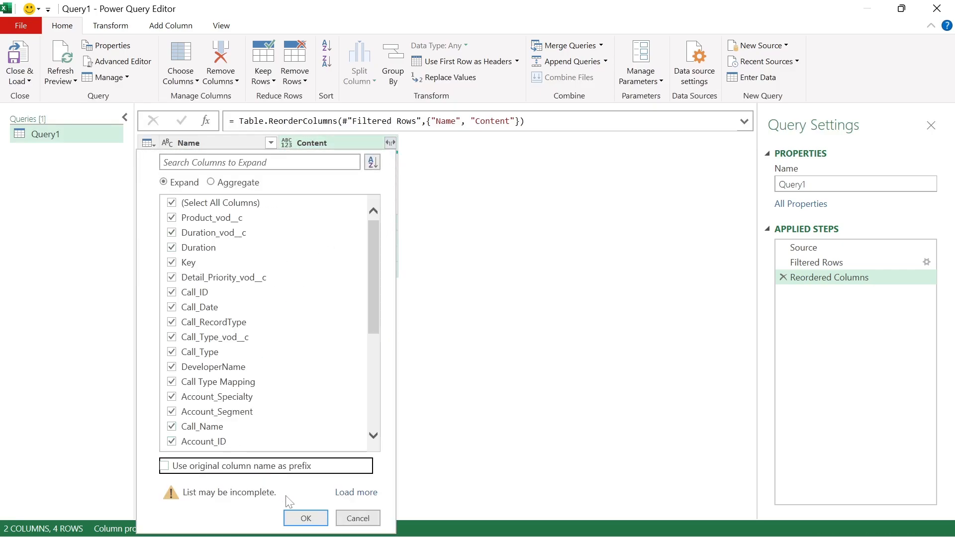
{"action": "left_click", "coordinate": [305, 518]}
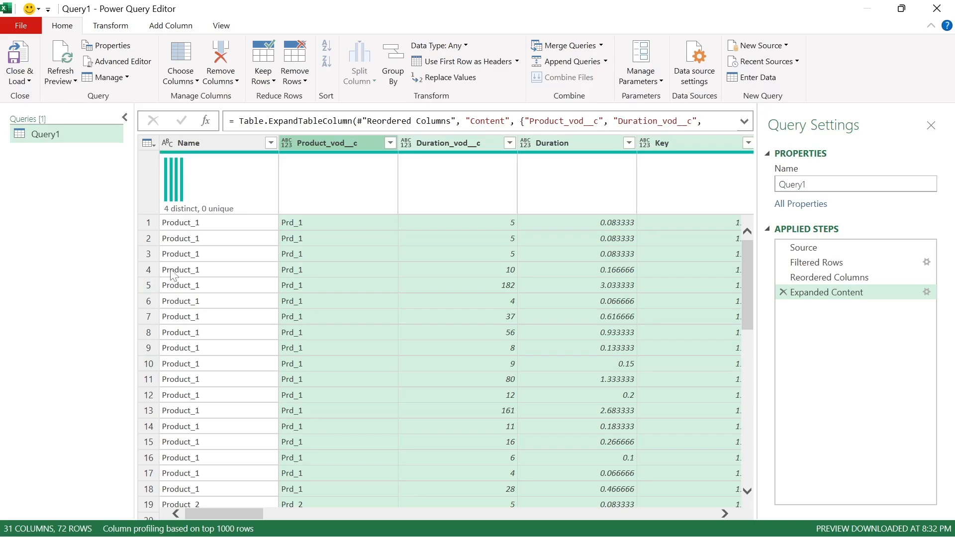
Step: Close the query editor and load Query1 into the workbook as a table on a new sheet
{"action": "left_click", "coordinate": [29, 82]}
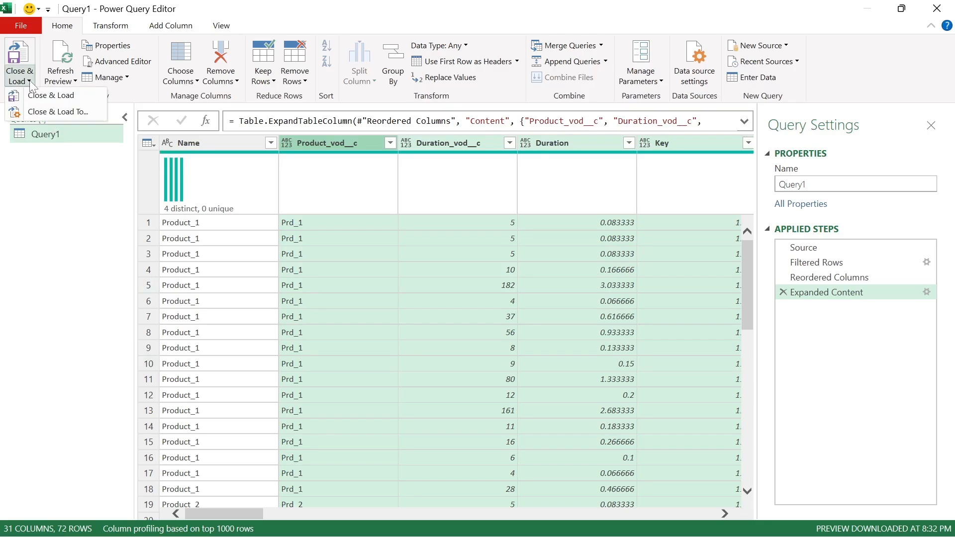
{"action": "left_click", "coordinate": [57, 100]}
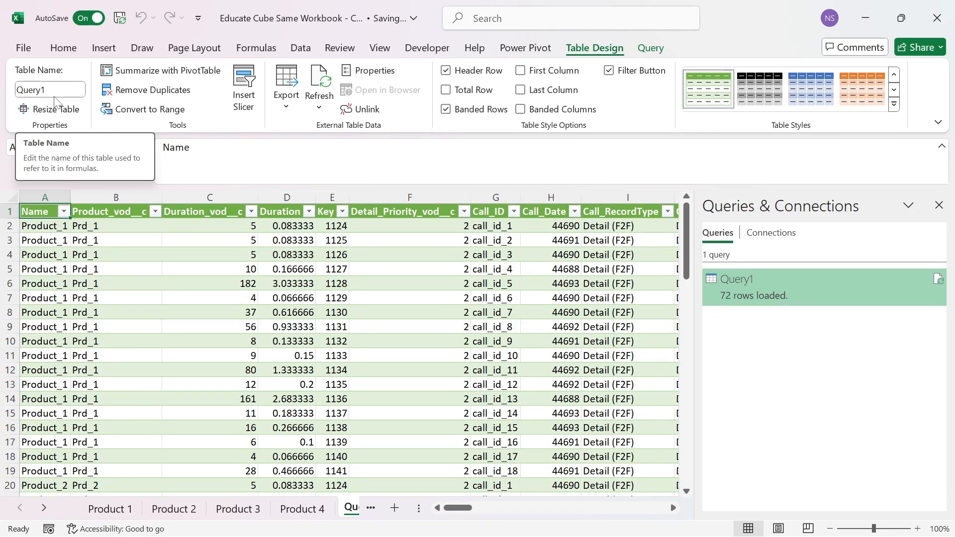
{"action": "key", "text": "alt+Tab"}
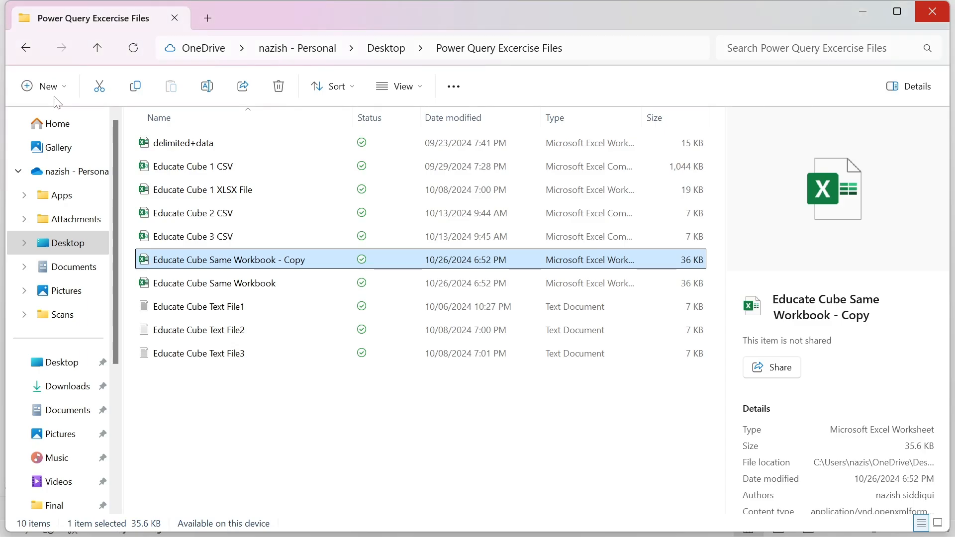
{"action": "key", "text": "alt+Tab"}
{"action": "key", "text": "alt+Tab"}
{"action": "key", "text": "Right"}
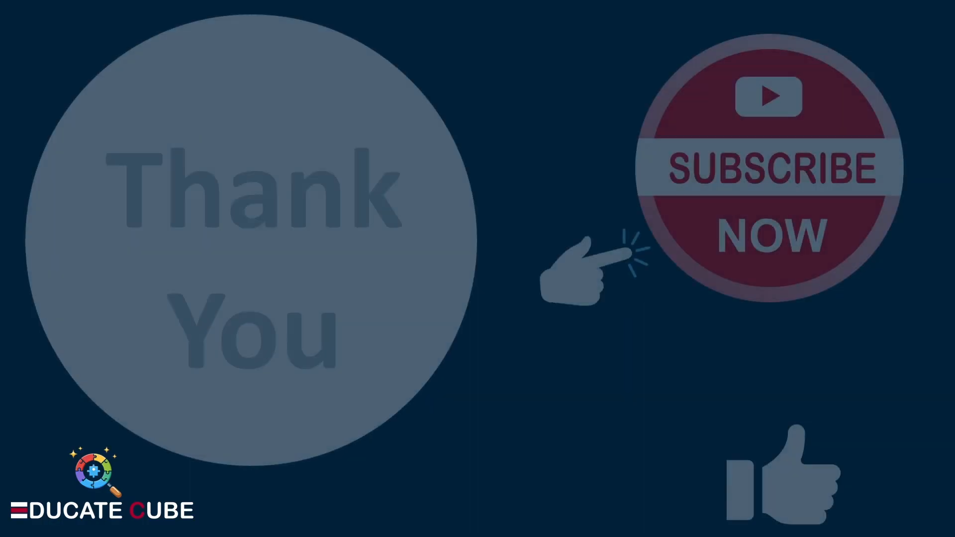